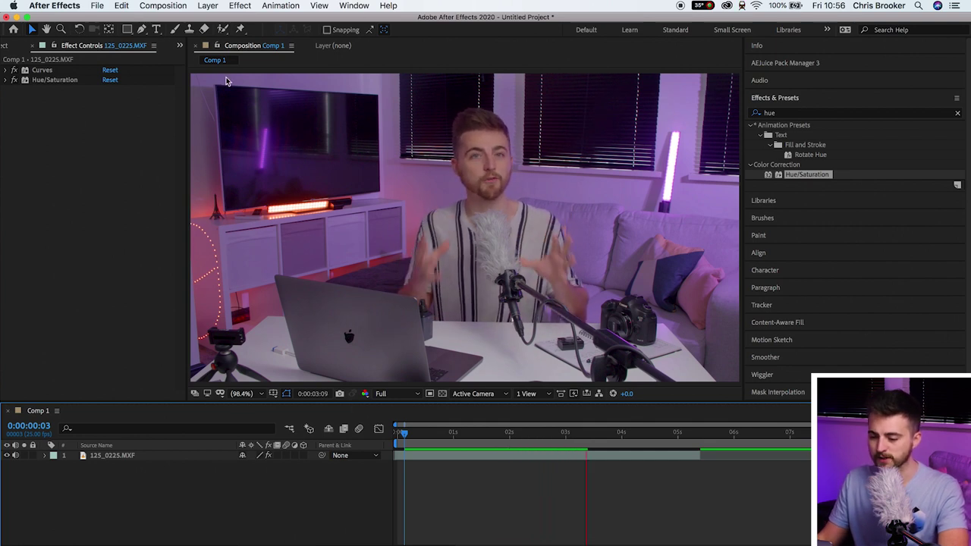
Preview the clip to find the freeze point and split the 125_0225.MXF layer at 0:00:03:22
{"action": "key", "text": "space"}
{"action": "left_click_drag", "start_coordinate": [609, 436], "coordinate": [492, 451]}
{"action": "key", "text": "space"}
{"action": "key", "text": "space"}
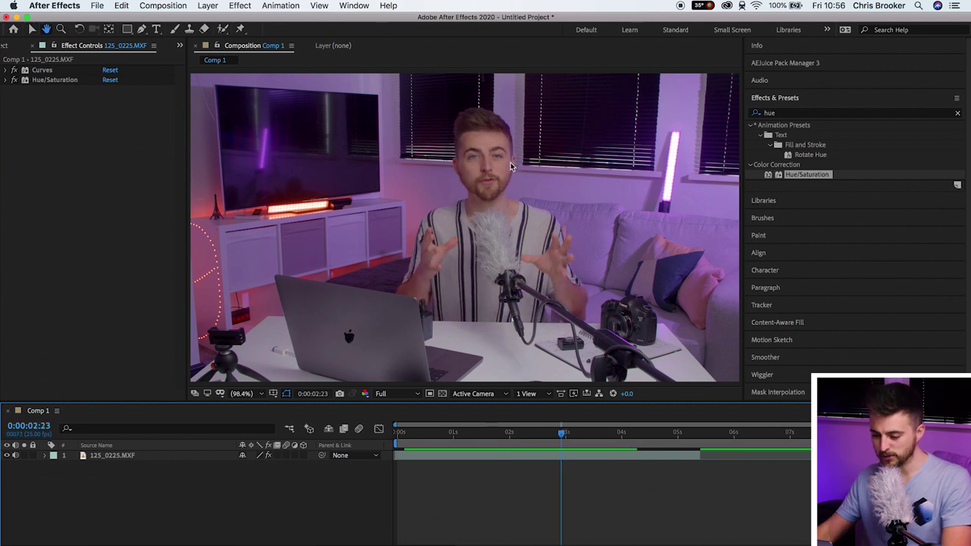
{"action": "left_click_drag", "start_coordinate": [556, 438], "coordinate": [615, 438]}
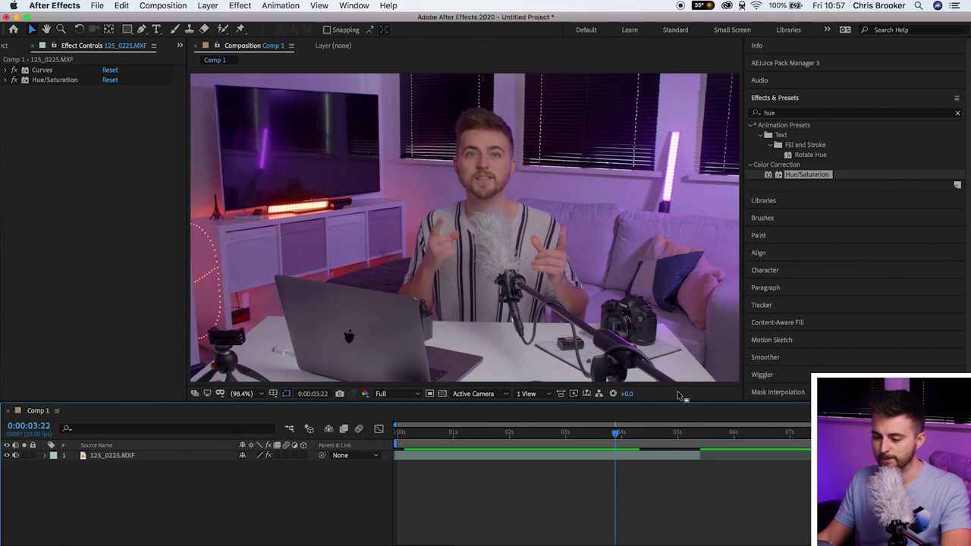
{"action": "left_click", "coordinate": [116, 458]}
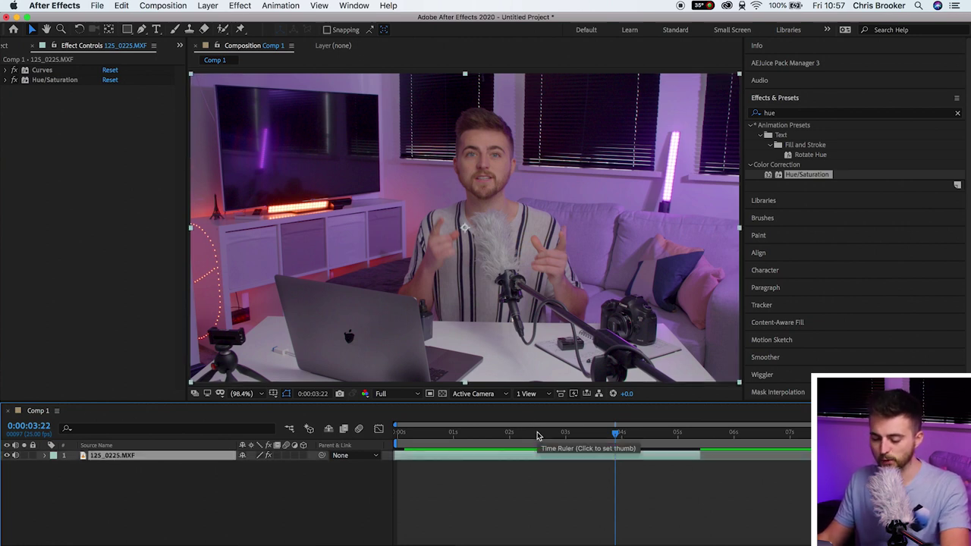
{"action": "key", "text": "super+shift+d"}
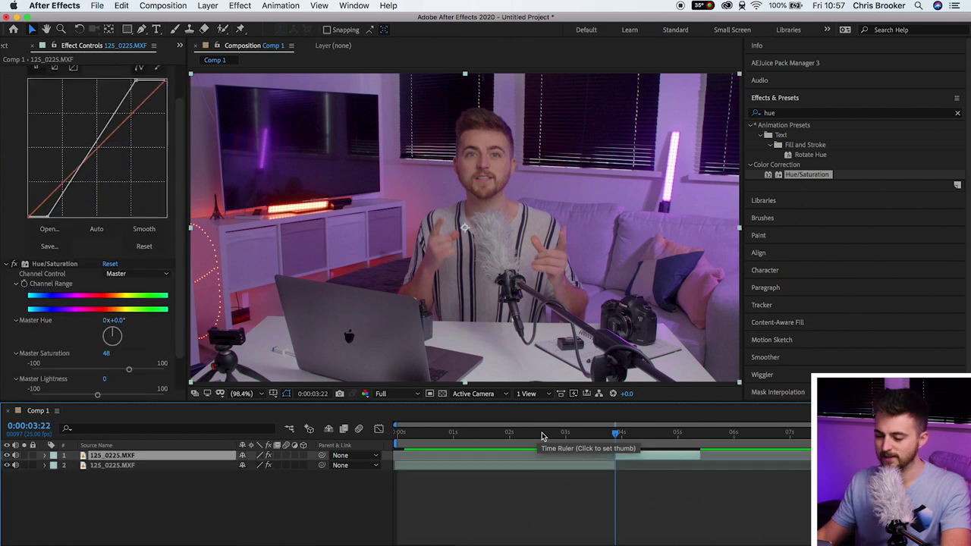
Split the second part of the clip one frame further on, at 0:00:03:23, to isolate a single-frame layer
{"action": "left_click", "coordinate": [675, 503]}
{"action": "left_click", "coordinate": [618, 434]}
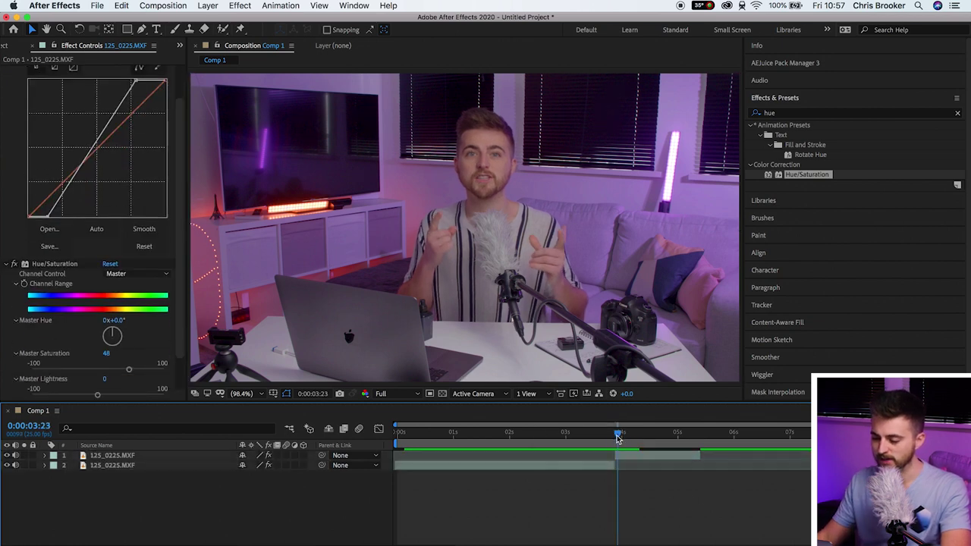
{"action": "key", "text": "equal"}
{"action": "left_click_drag", "start_coordinate": [617, 440], "coordinate": [615, 442]}
{"action": "key", "text": "equal"}
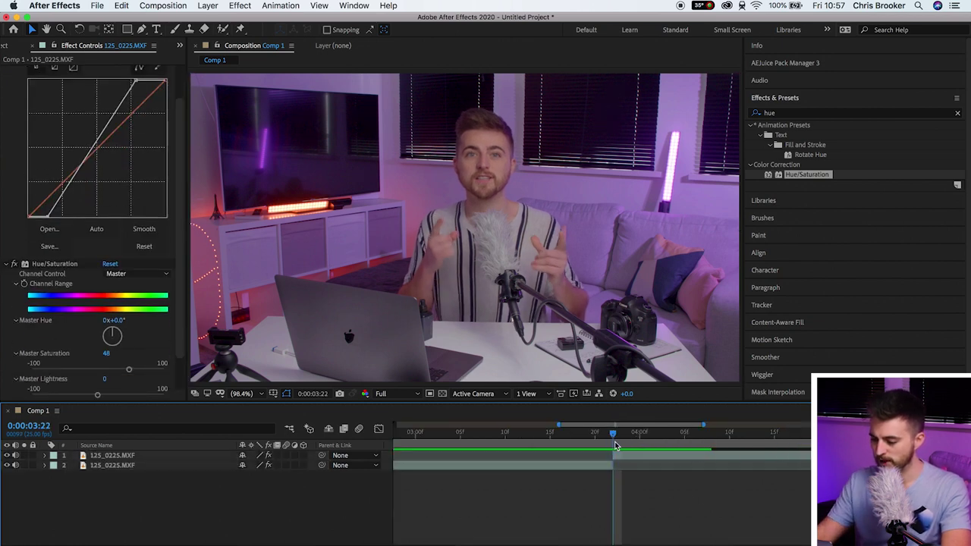
{"action": "left_click_drag", "start_coordinate": [620, 440], "coordinate": [625, 440]}
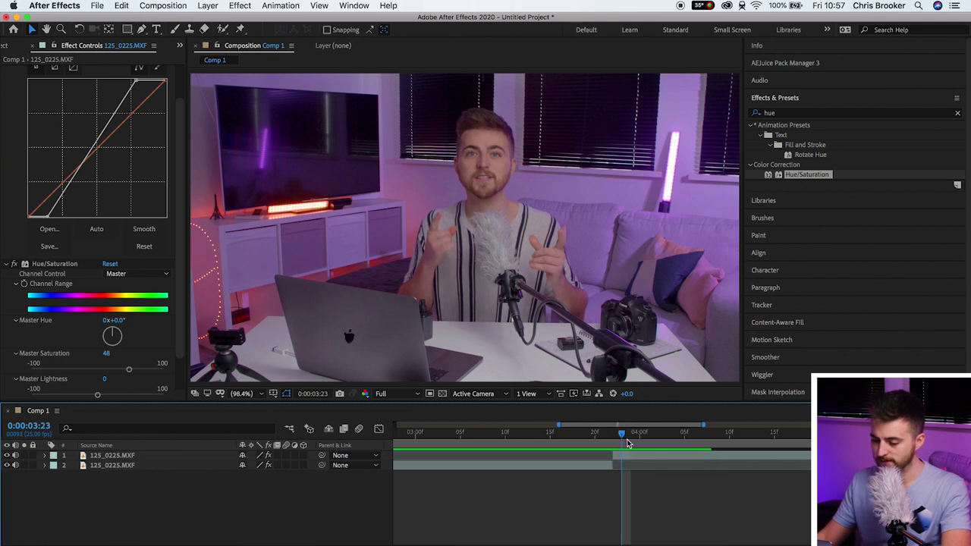
{"action": "left_click", "coordinate": [632, 459]}
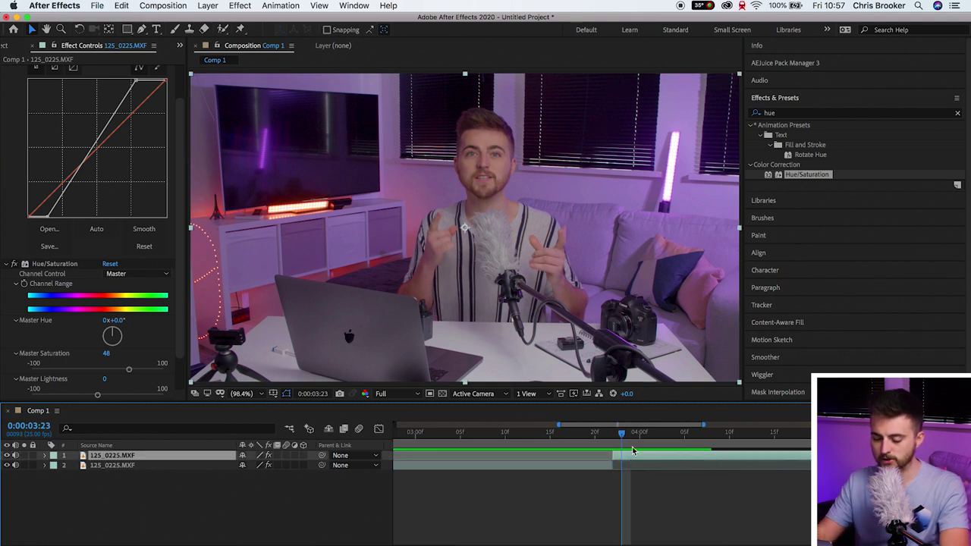
{"action": "key", "text": "super+shift+d"}
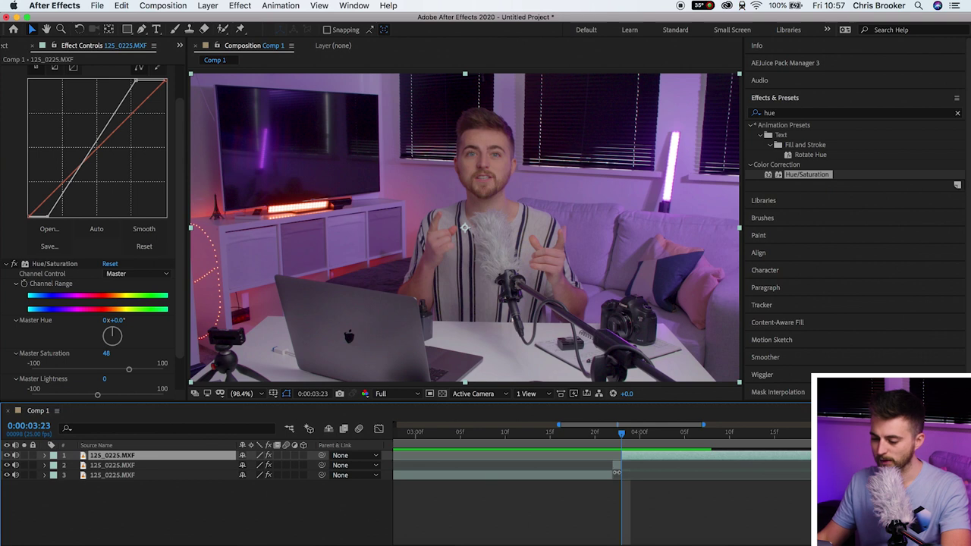
Apply Freeze Frame to the single-frame layer between the two clip parts
{"action": "left_click", "coordinate": [616, 466]}
{"action": "right_click", "coordinate": [616, 469]}
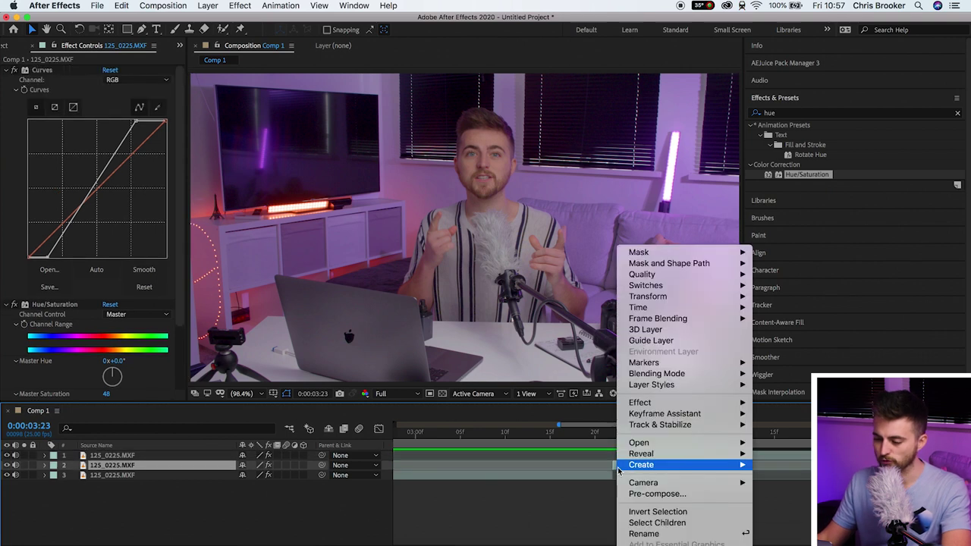
{"action": "mouse_move", "coordinate": [651, 312]}
{"action": "left_click", "coordinate": [789, 340]}
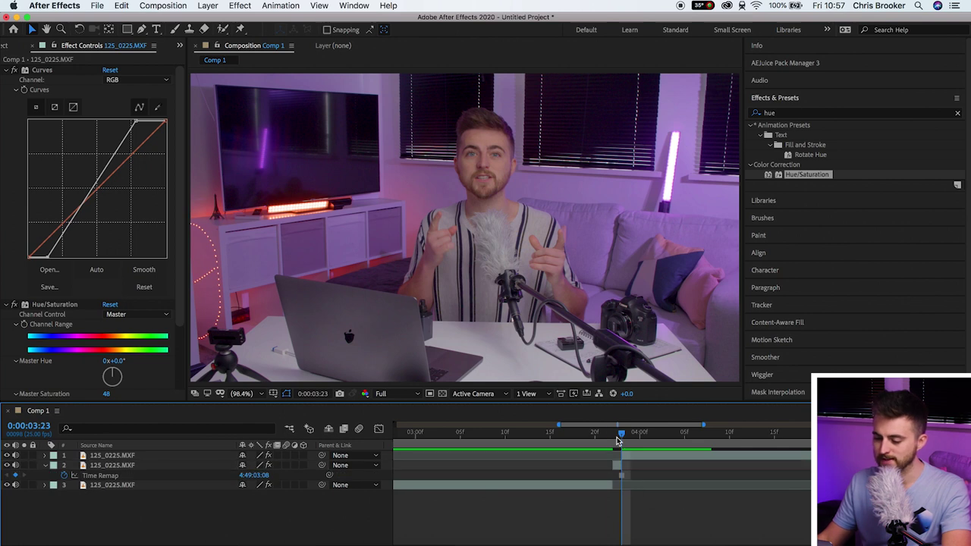
Move the final clip part to a later time and extend the frozen layer's end to fill the gap
{"action": "key", "text": "minus"}
{"action": "key", "text": "minus"}
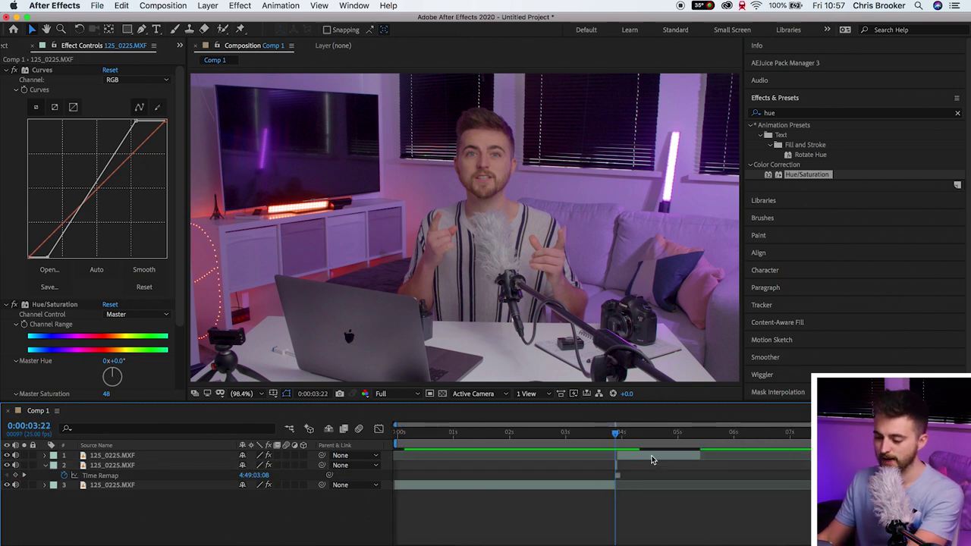
{"action": "left_click", "coordinate": [652, 456]}
{"action": "left_click_drag", "start_coordinate": [663, 457], "coordinate": [880, 456]}
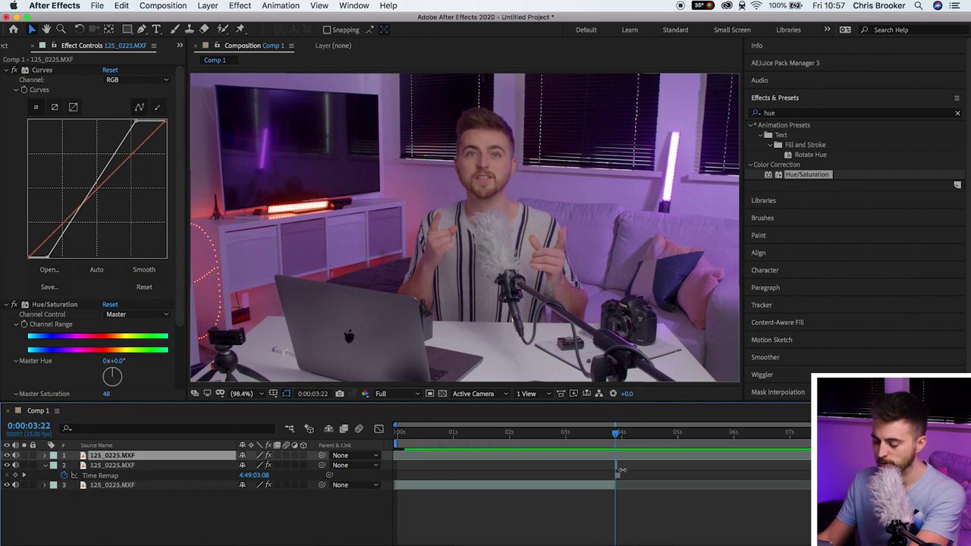
{"action": "left_click_drag", "start_coordinate": [620, 467], "coordinate": [822, 466]}
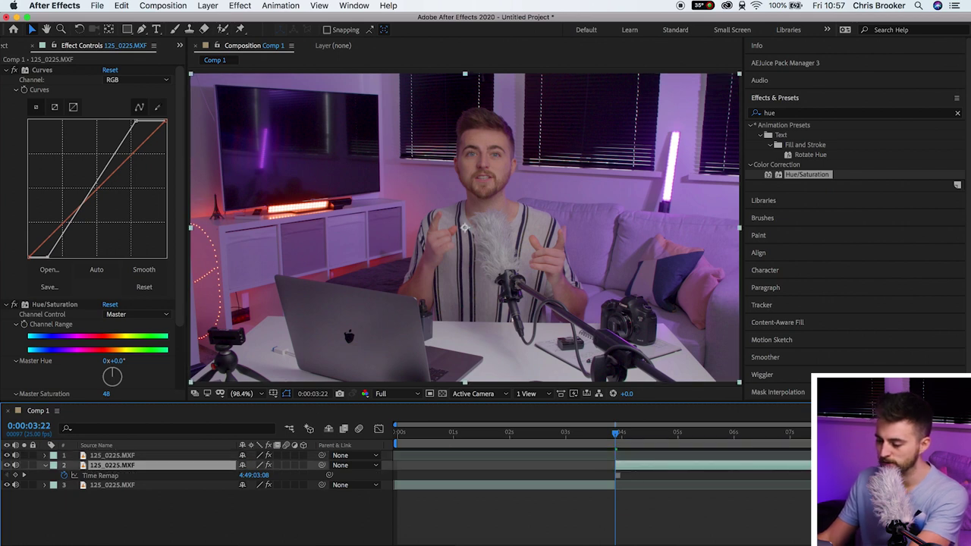
Check the extended frozen section's end and play back the composition from 0:00:03:00 through the freeze
{"action": "left_click", "coordinate": [858, 434]}
{"action": "key", "text": "="}
{"action": "key", "text": "="}
{"action": "key", "text": "="}
{"action": "key", "text": "-"}
{"action": "key", "text": "-"}
{"action": "left_click_drag", "start_coordinate": [890, 434], "coordinate": [831, 435]}
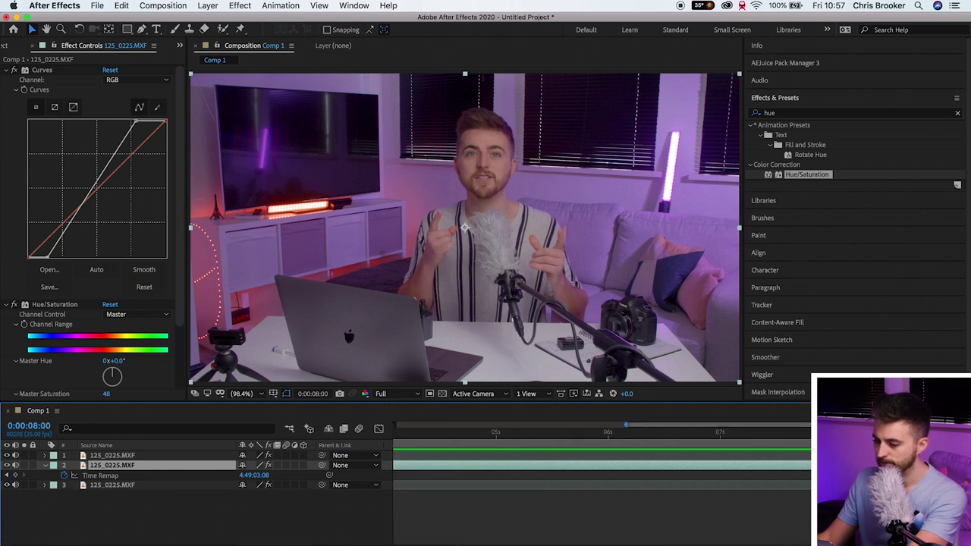
{"action": "key", "text": "-"}
{"action": "left_click_drag", "start_coordinate": [643, 437], "coordinate": [565, 435]}
{"action": "key", "text": "space"}
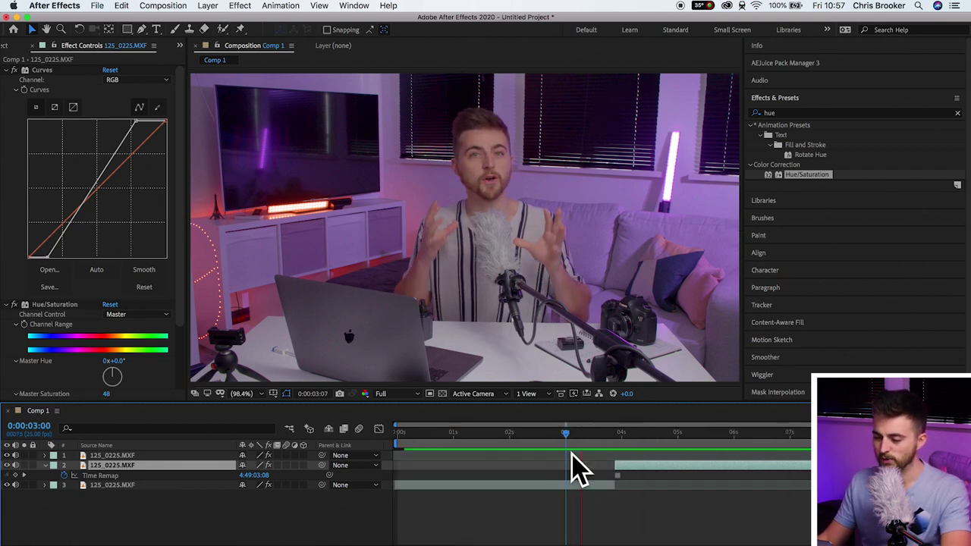
{"action": "key", "text": "space"}
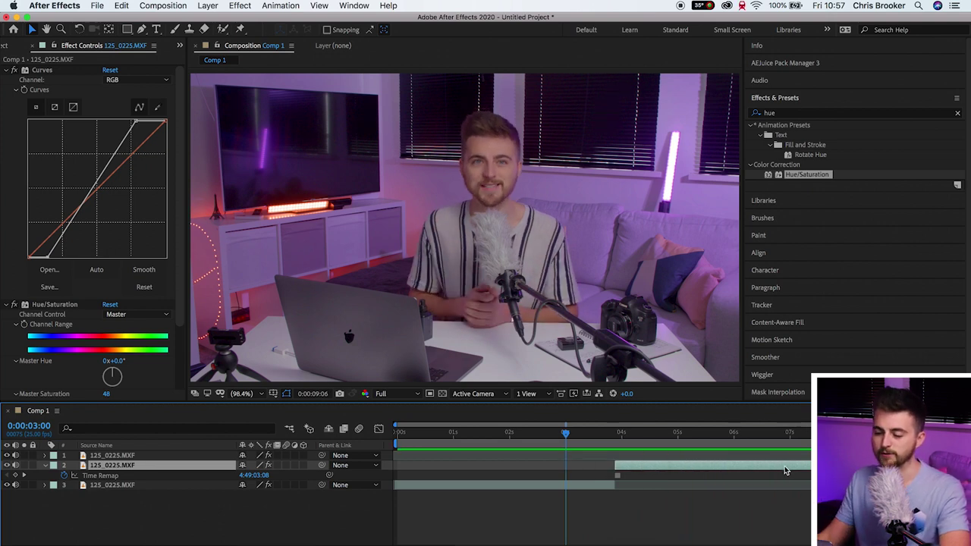
Place the playhead at 0:00:04:16 within the frozen section and duplicate the frozen layer
{"action": "left_click_drag", "start_coordinate": [604, 437], "coordinate": [776, 448]}
{"action": "left_click_drag", "start_coordinate": [681, 440], "coordinate": [658, 443]}
{"action": "left_click", "coordinate": [629, 492]}
{"action": "left_click", "coordinate": [640, 457]}
{"action": "left_click", "coordinate": [641, 465]}
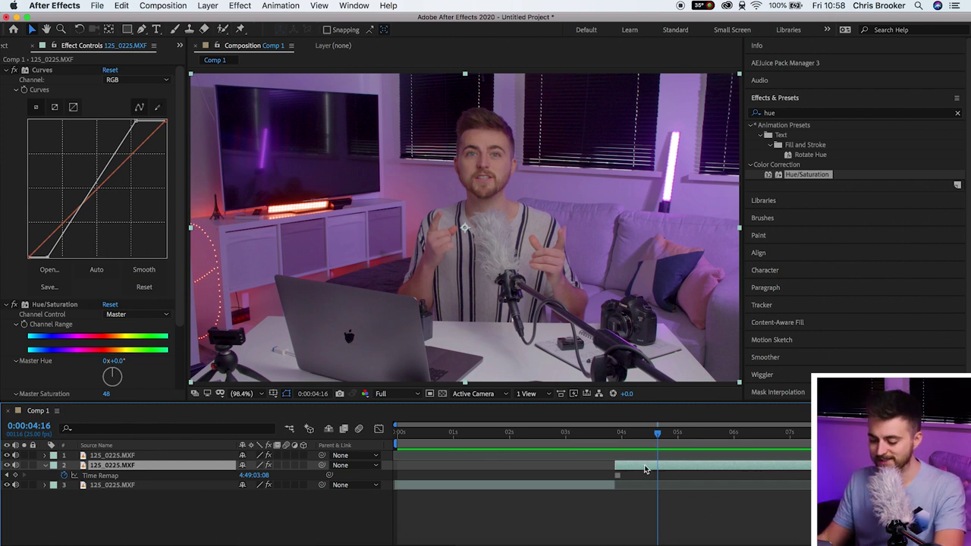
{"action": "key", "text": "super+d"}
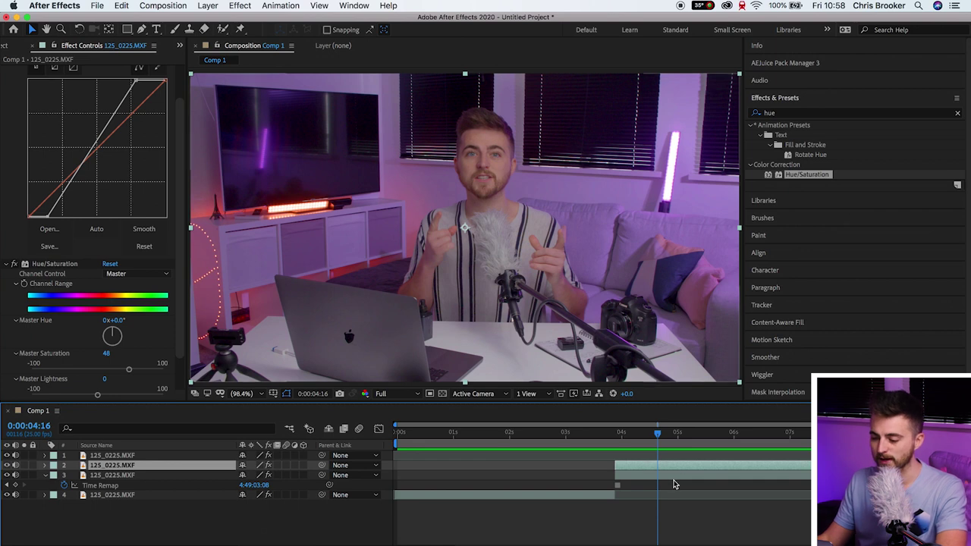
Rename the lower copy of the frozen layer as BG
{"action": "left_click", "coordinate": [668, 475]}
{"action": "right_click", "coordinate": [125, 475]}
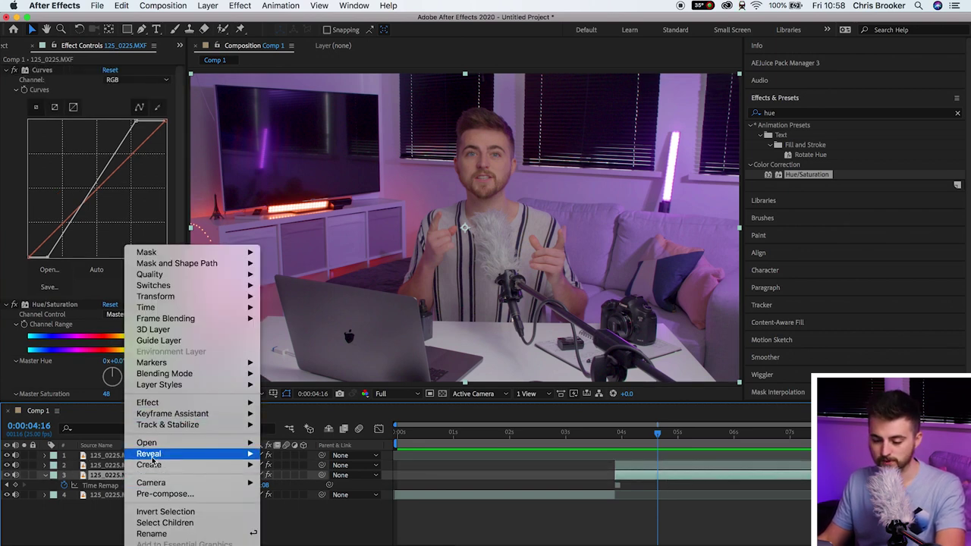
{"action": "left_click", "coordinate": [164, 533]}
{"action": "type", "text": "BG"}
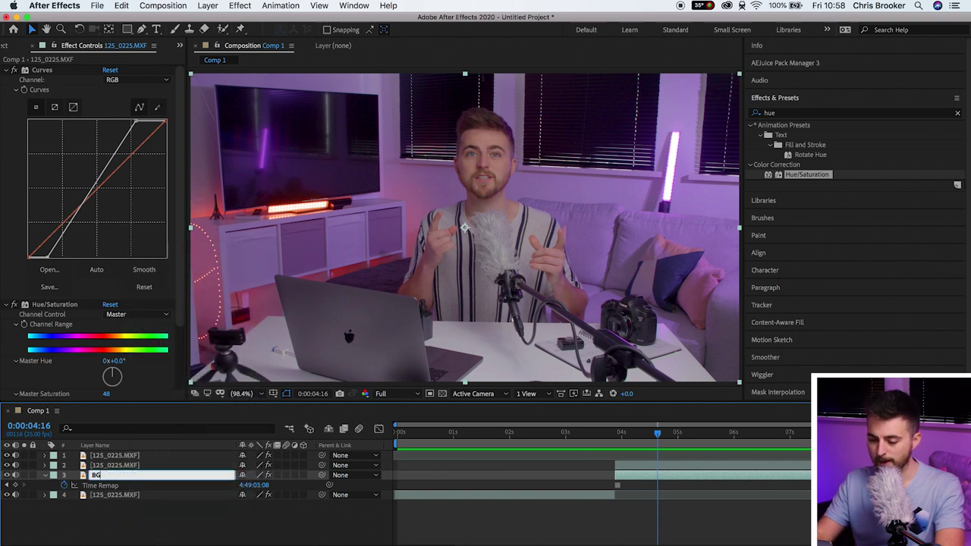
{"action": "key", "text": "Return"}
Rename the upper copy of the frozen layer as Subject
{"action": "right_click", "coordinate": [127, 472]}
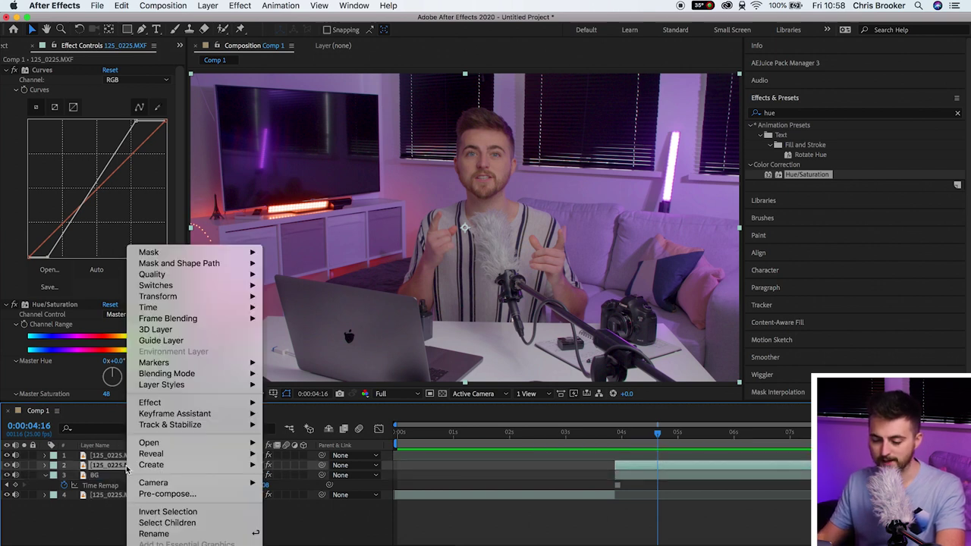
{"action": "left_click", "coordinate": [153, 534]}
{"action": "type", "text": "Subject"}
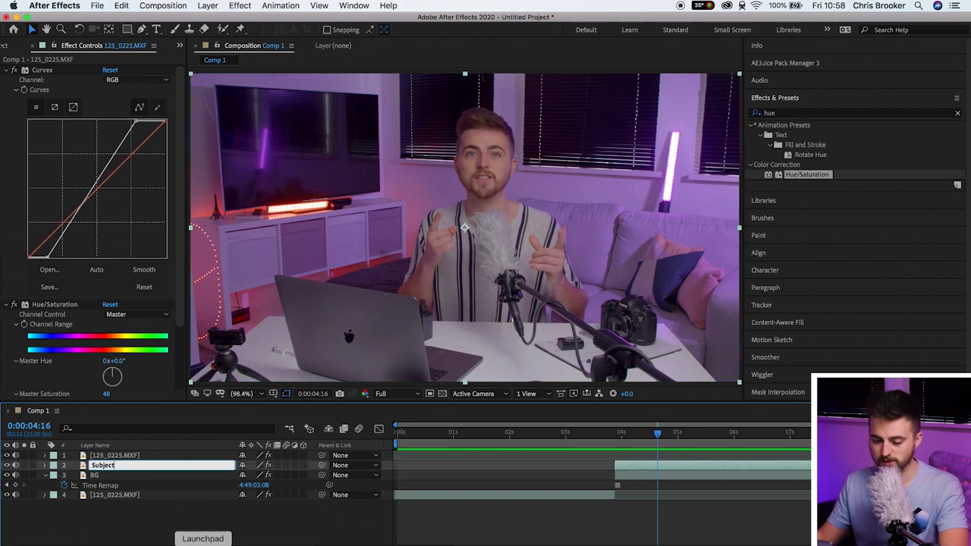
{"action": "key", "text": "Return"}
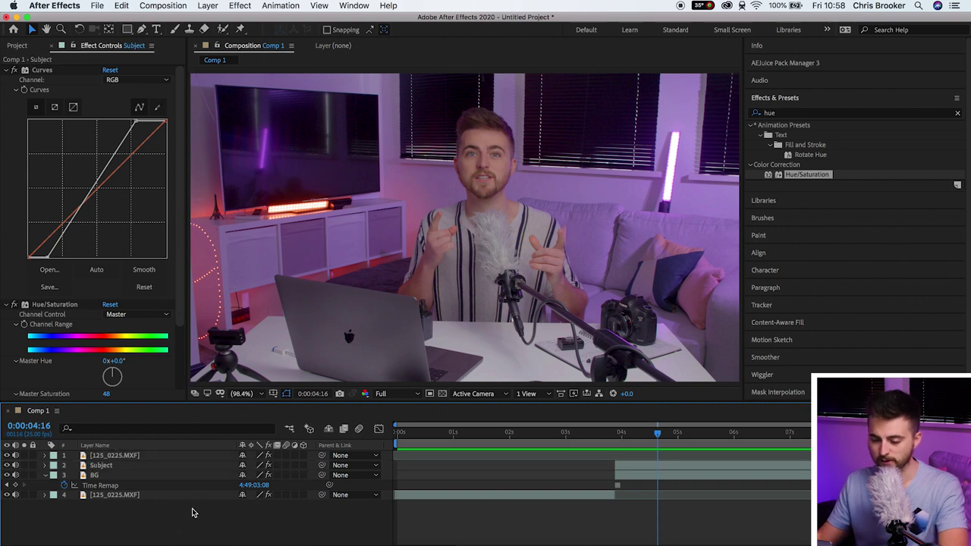
Set the label colour of the Subject and BG layers to Yellow
{"action": "left_click", "coordinate": [100, 477], "text": "shift"}
{"action": "left_click", "coordinate": [57, 475]}
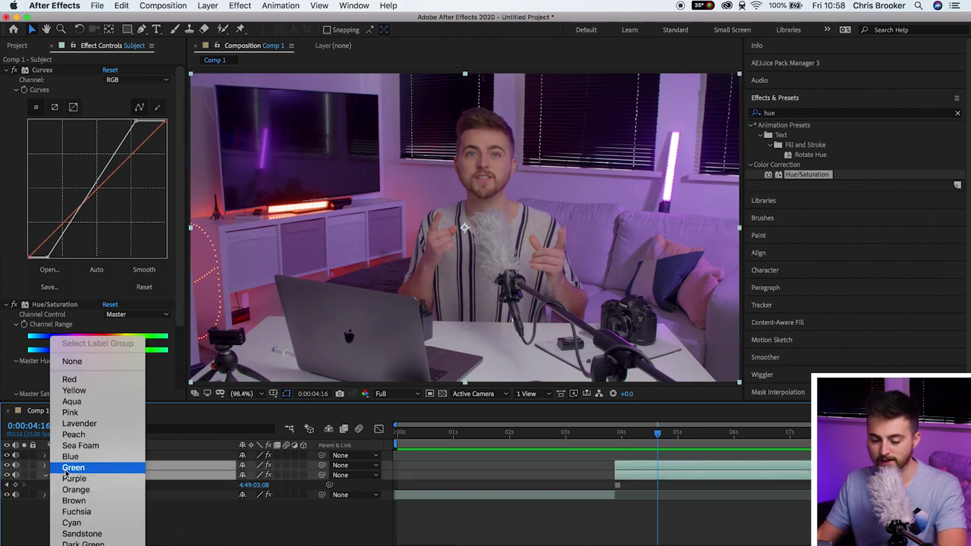
{"action": "left_click", "coordinate": [73, 390]}
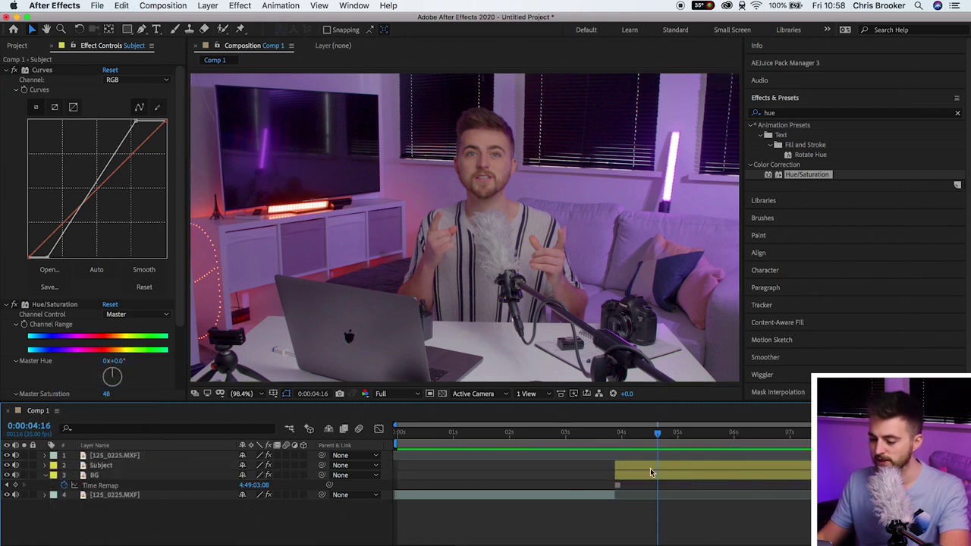
Start a Pen tool mask on the Subject layer at the image's lower-left corner, tracing around the small tripod and its phone mount
{"action": "left_click", "coordinate": [733, 465]}
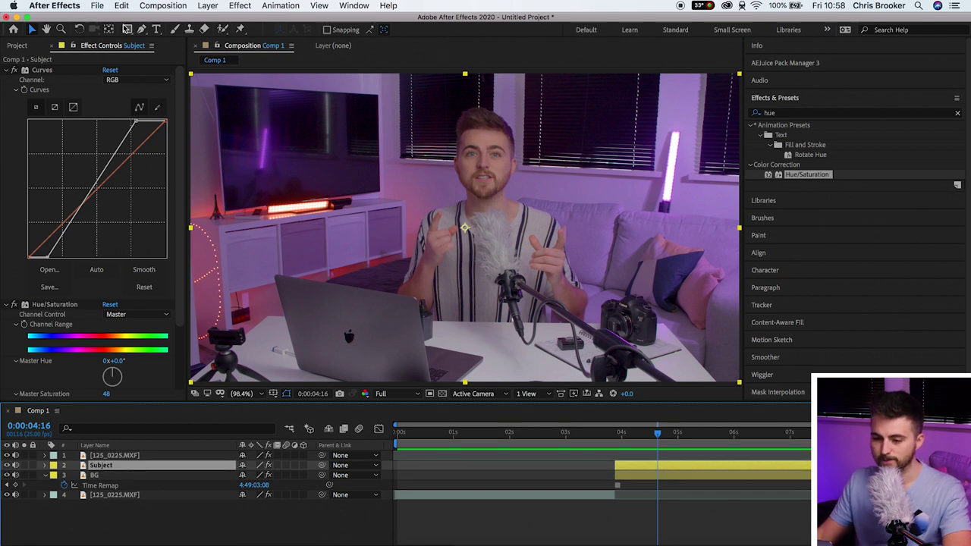
{"action": "left_click_drag", "start_coordinate": [141, 31], "coordinate": [169, 33]}
{"action": "scroll", "coordinate": [513, 318], "scroll_direction": "up", "scroll_amount": 2}
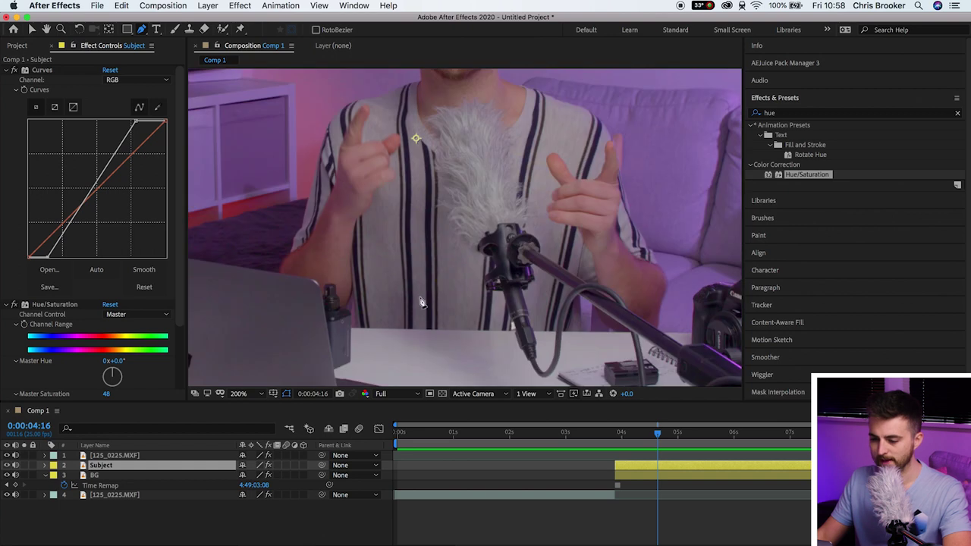
{"action": "key", "text": "space"}
{"action": "left_click_drag", "start_coordinate": [404, 158], "coordinate": [475, 236]}
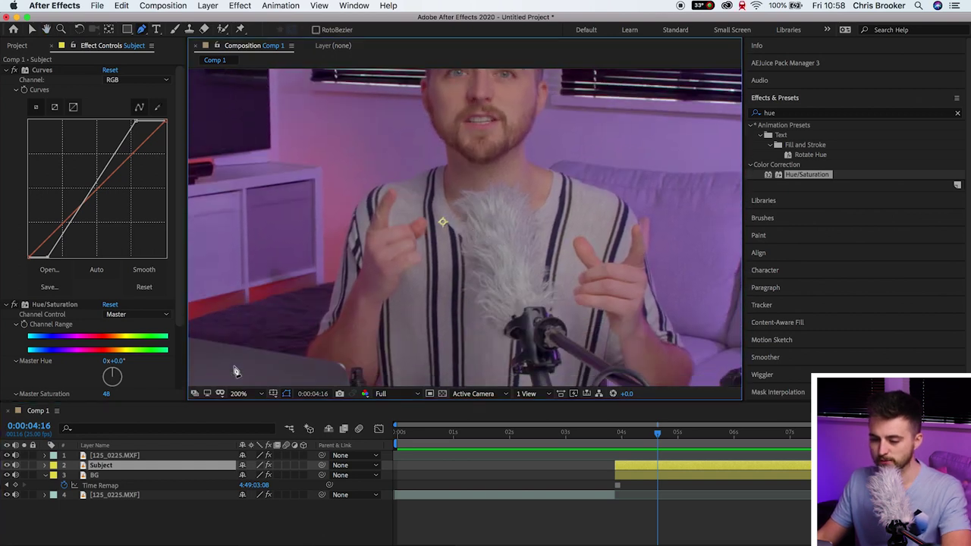
{"action": "key", "text": "shift+slash"}
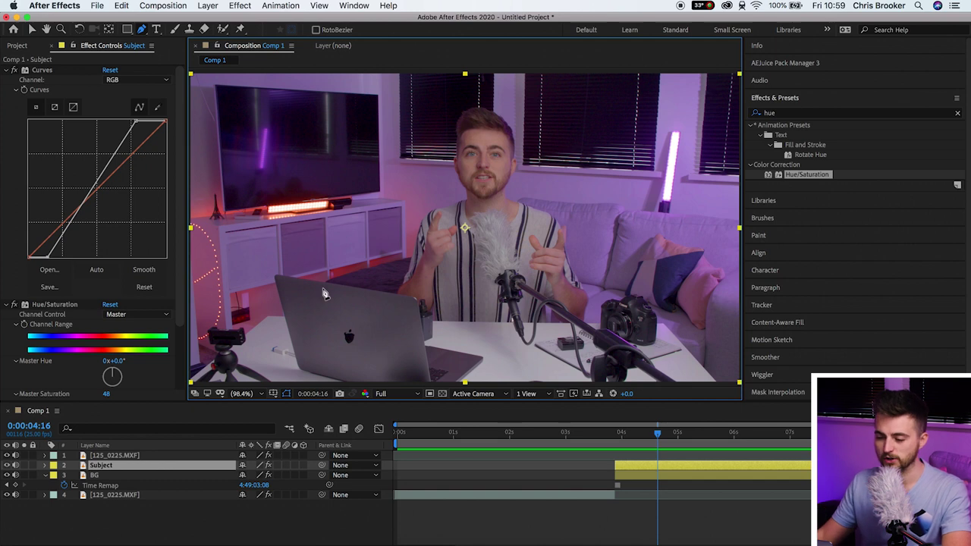
{"action": "scroll", "coordinate": [325, 294], "scroll_direction": "up", "scroll_amount": 3}
{"action": "scroll", "coordinate": [325, 295], "scroll_direction": "up", "scroll_amount": 3}
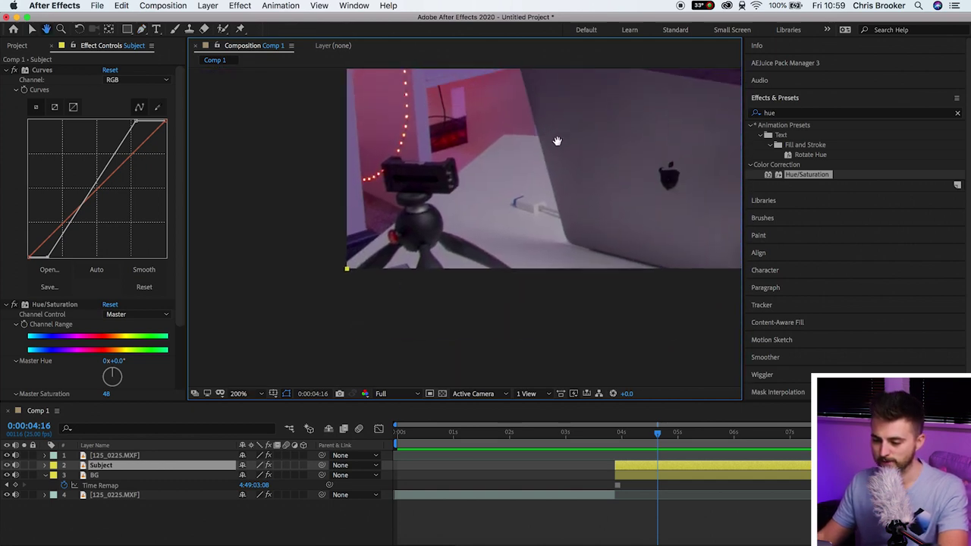
{"action": "left_click", "coordinate": [322, 300]}
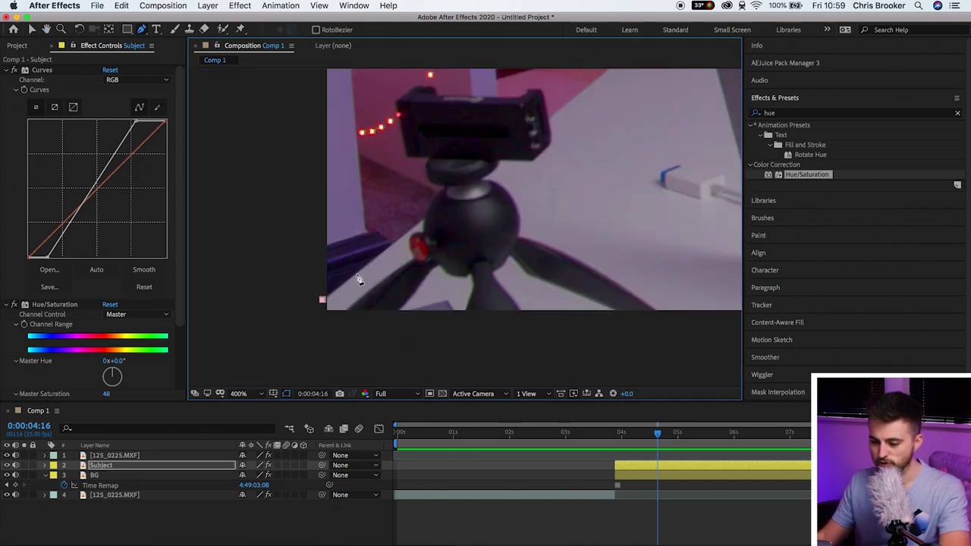
{"action": "left_click", "coordinate": [424, 217]}
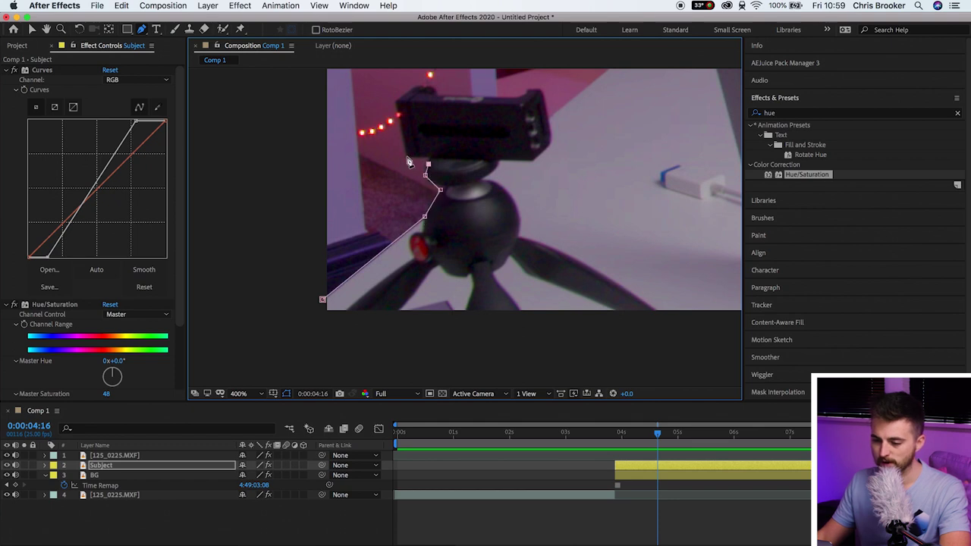
{"action": "left_click", "coordinate": [396, 101]}
{"action": "left_click", "coordinate": [429, 84]}
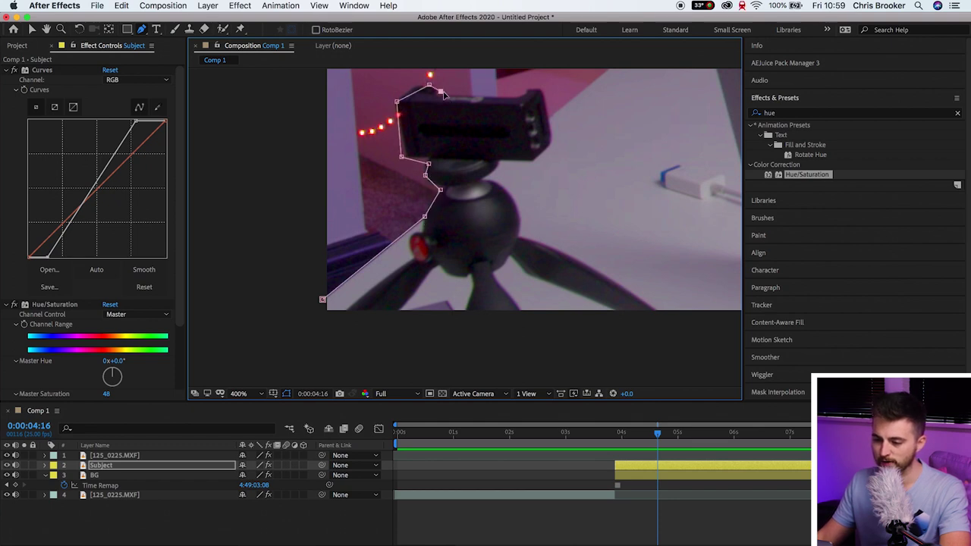
{"action": "left_click", "coordinate": [517, 96]}
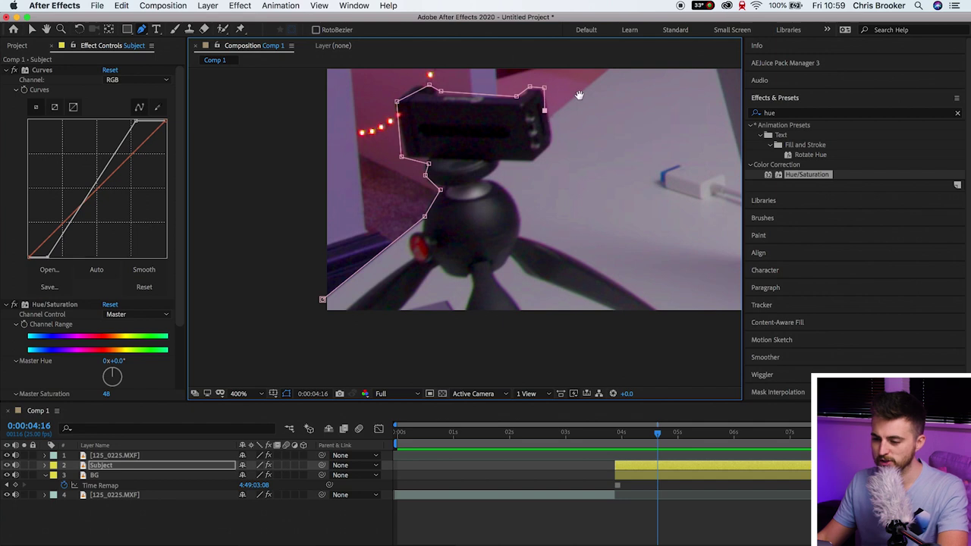
Continue the Subject mask along the desk's back edge and over the laptop lid to the man's forearm
{"action": "left_click_drag", "start_coordinate": [577, 95], "coordinate": [325, 342]}
{"action": "left_click", "coordinate": [385, 290]}
{"action": "left_click", "coordinate": [451, 291]}
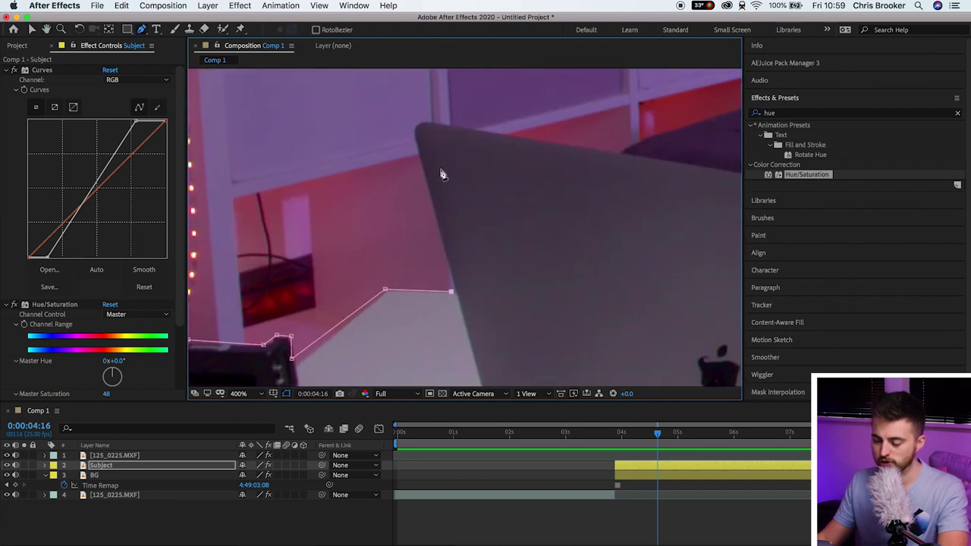
{"action": "left_click", "coordinate": [416, 140]}
{"action": "left_click", "coordinate": [612, 152]}
{"action": "left_click_drag", "start_coordinate": [697, 186], "coordinate": [258, 214]}
{"action": "left_click", "coordinate": [471, 233]}
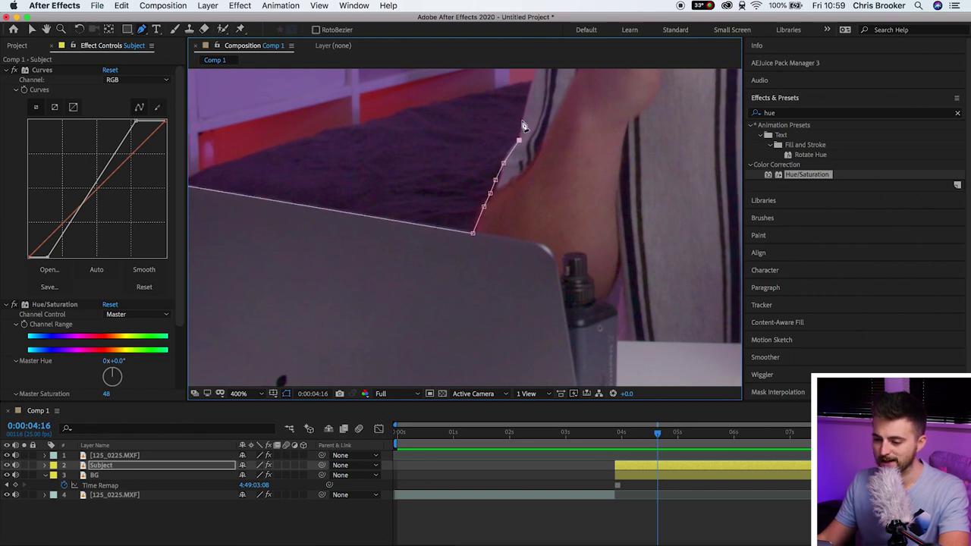
Trace the Subject mask up the sleeve beside the laptop and across the shoulder to the base of the neck
{"action": "left_click_drag", "start_coordinate": [523, 125], "coordinate": [457, 286]}
{"action": "left_click", "coordinate": [474, 225]}
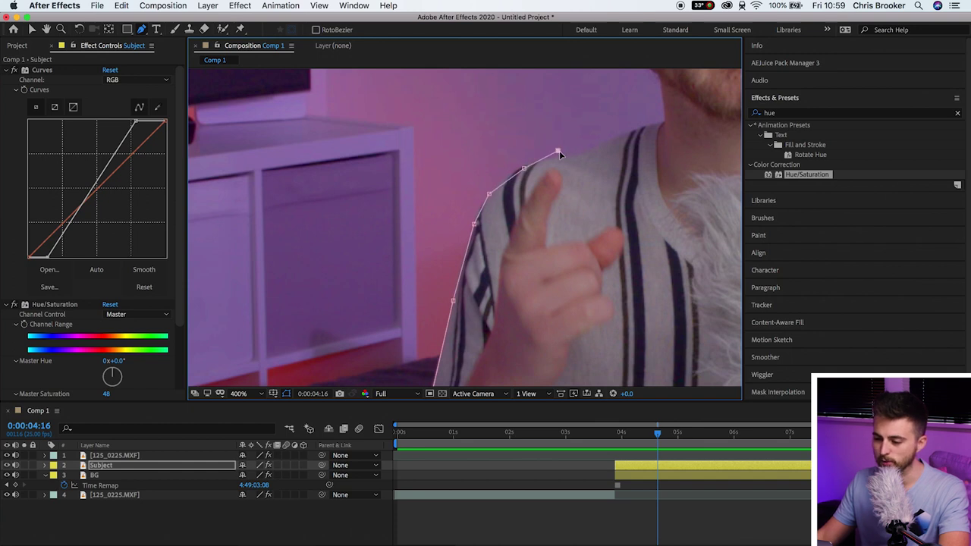
{"action": "left_click", "coordinate": [665, 126]}
{"action": "left_click_drag", "start_coordinate": [665, 125], "coordinate": [659, 284]}
Continue the Subject mask up the neck, jaw and ear on the laptop side and over the top of the hair
{"action": "left_click", "coordinate": [653, 235]}
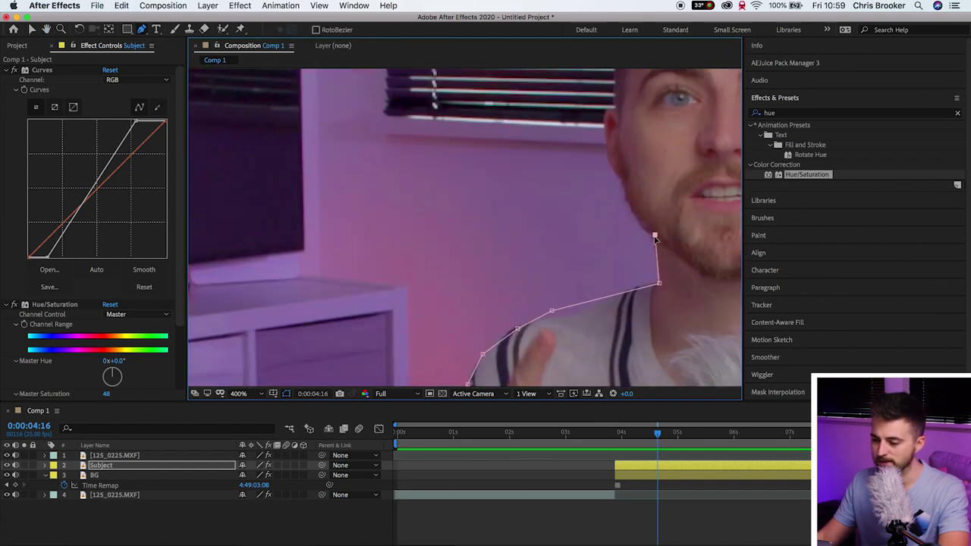
{"action": "left_click", "coordinate": [628, 215]}
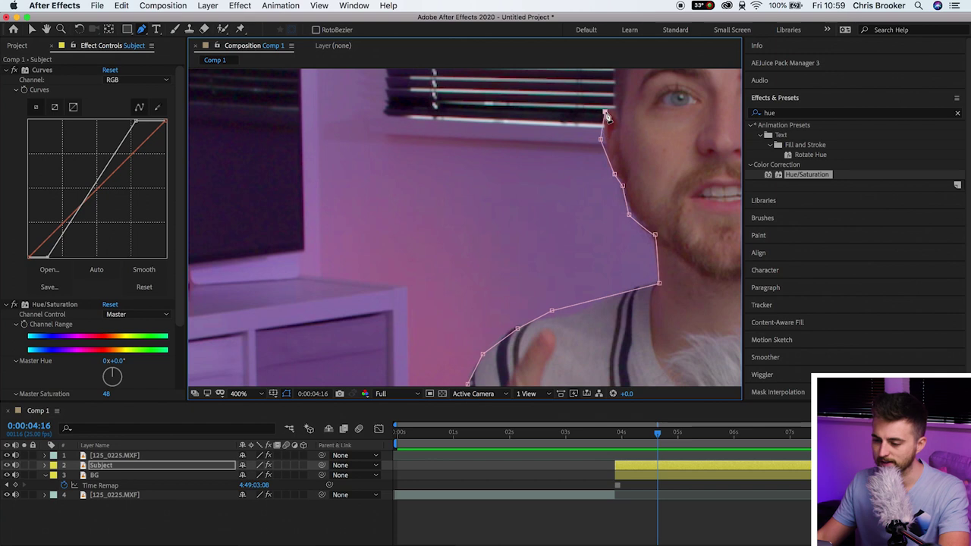
{"action": "left_click_drag", "start_coordinate": [616, 115], "coordinate": [422, 373]}
{"action": "left_click", "coordinate": [421, 370]}
{"action": "left_click", "coordinate": [424, 308]}
{"action": "left_click", "coordinate": [463, 275]}
{"action": "left_click", "coordinate": [520, 270]}
{"action": "left_click", "coordinate": [563, 285]}
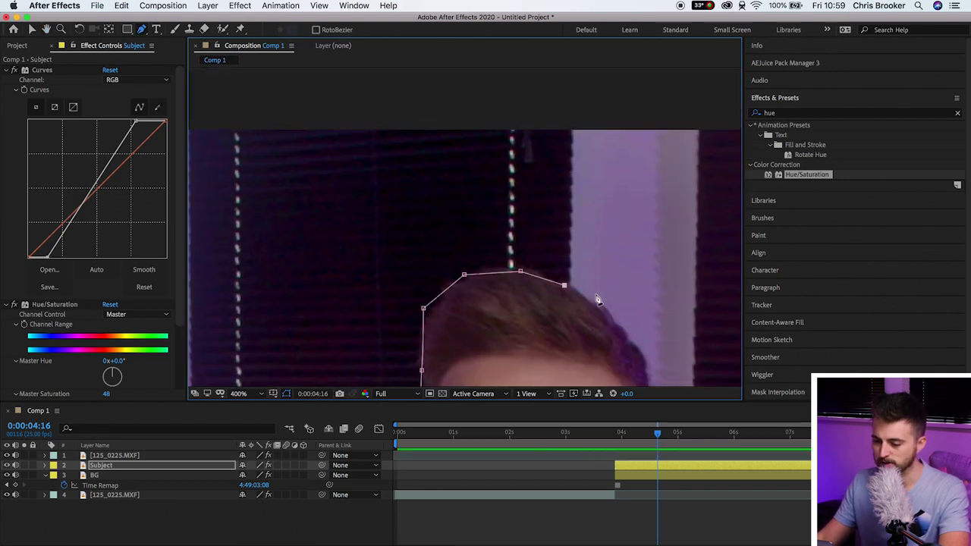
{"action": "left_click", "coordinate": [633, 340]}
{"action": "left_click", "coordinate": [650, 370]}
Trace the Subject mask down the other side of the head, around the ear and jaw to the neck
{"action": "left_click_drag", "start_coordinate": [651, 371], "coordinate": [504, 189]}
{"action": "left_click", "coordinate": [510, 248]}
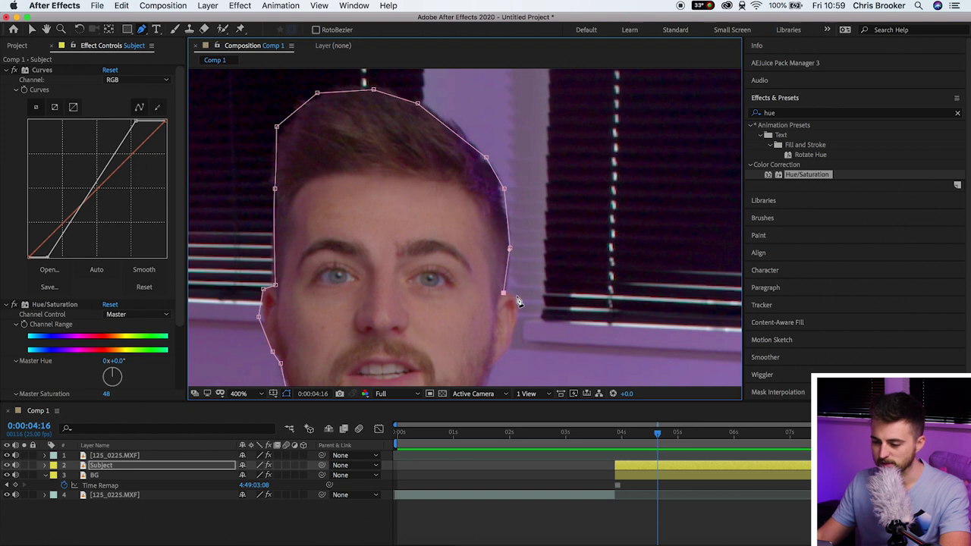
{"action": "left_click_drag", "start_coordinate": [527, 372], "coordinate": [591, 131]}
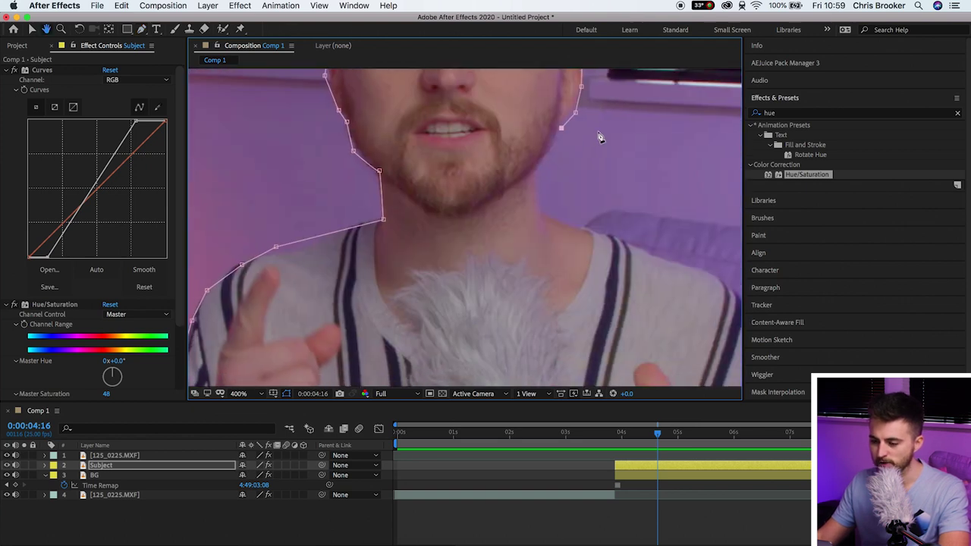
{"action": "left_click", "coordinate": [540, 173]}
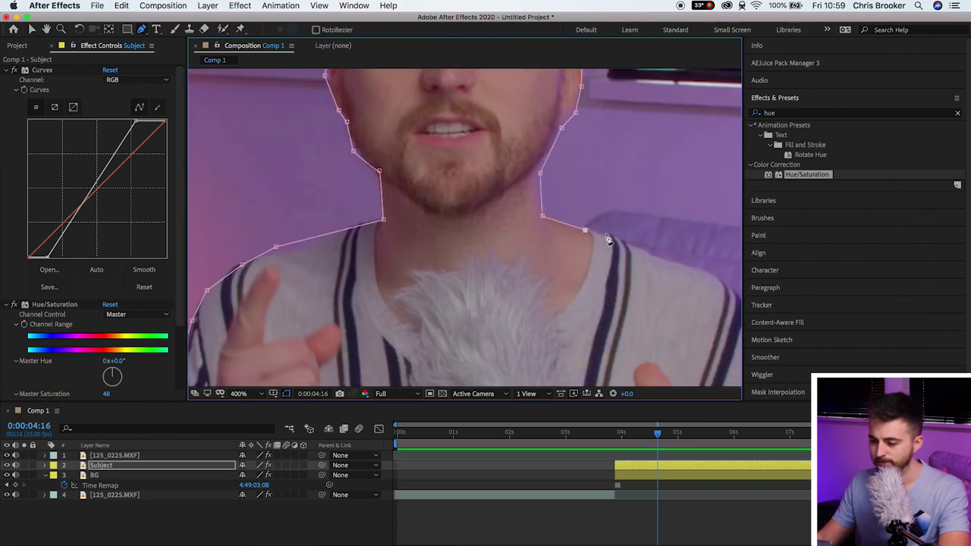
Continue the Subject mask across the sofa-side shoulder and down the outside of the arm towards the desk
{"action": "left_click", "coordinate": [732, 291]}
{"action": "left_click_drag", "start_coordinate": [733, 300], "coordinate": [326, 178]}
{"action": "left_click", "coordinate": [355, 265]}
{"action": "left_click", "coordinate": [369, 337]}
{"action": "left_click_drag", "start_coordinate": [371, 353], "coordinate": [304, 220]}
Trace the Subject mask around the camera and desk edge, close it at its starting point, and deselect the layer
{"action": "left_click_drag", "start_coordinate": [331, 302], "coordinate": [311, 152]}
{"action": "left_click", "coordinate": [492, 173]}
{"action": "left_click_drag", "start_coordinate": [729, 375], "coordinate": [441, 187]}
{"action": "left_click_drag", "start_coordinate": [228, 303], "coordinate": [713, 296]}
{"action": "left_click", "coordinate": [293, 288]}
{"action": "left_click", "coordinate": [306, 251]}
{"action": "left_click", "coordinate": [246, 394]}
{"action": "left_click", "coordinate": [250, 201]}
{"action": "key", "text": "v"}
{"action": "left_click", "coordinate": [266, 516]}
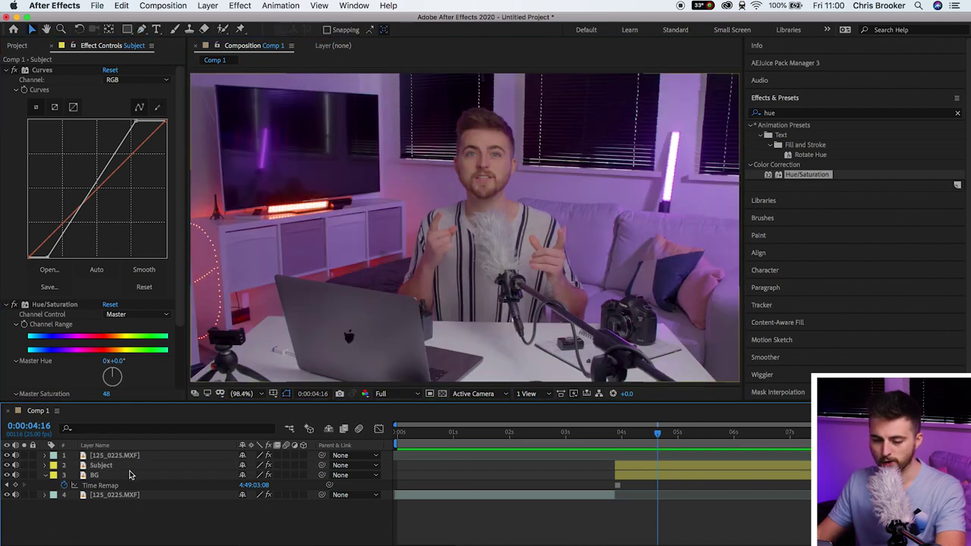
Solo the Subject layer to check its cutout, then inspect the BG layer on its own
{"action": "left_click", "coordinate": [101, 465]}
{"action": "left_click", "coordinate": [24, 465]}
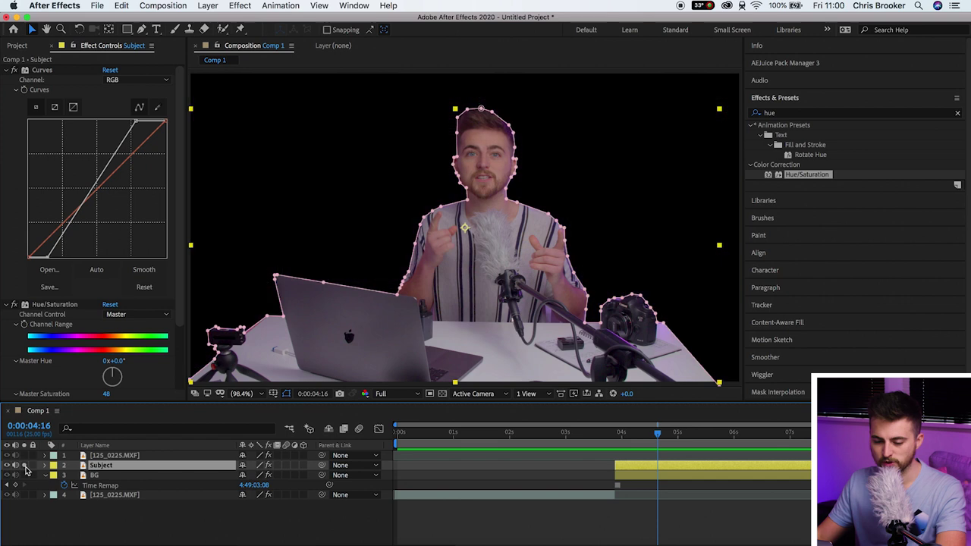
{"action": "left_click", "coordinate": [596, 527]}
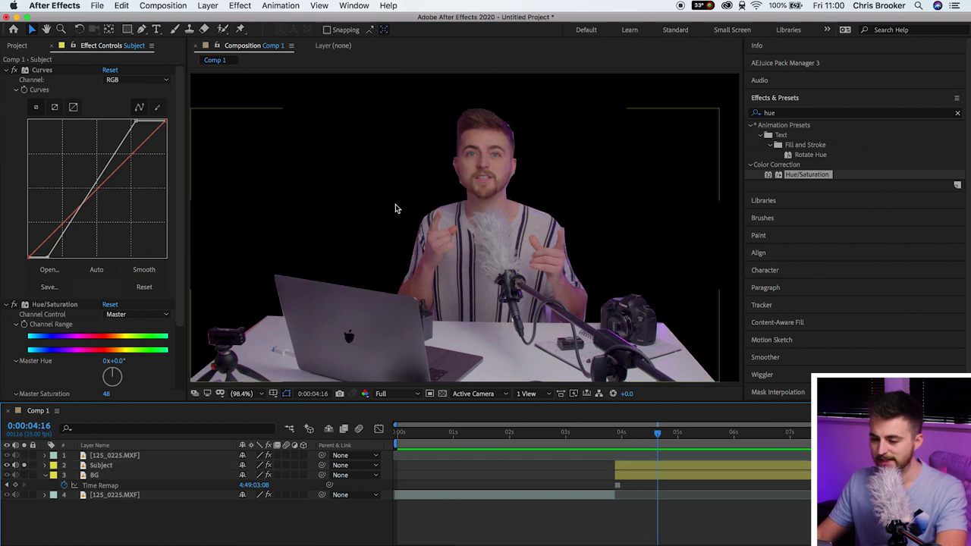
{"action": "left_click", "coordinate": [24, 475]}
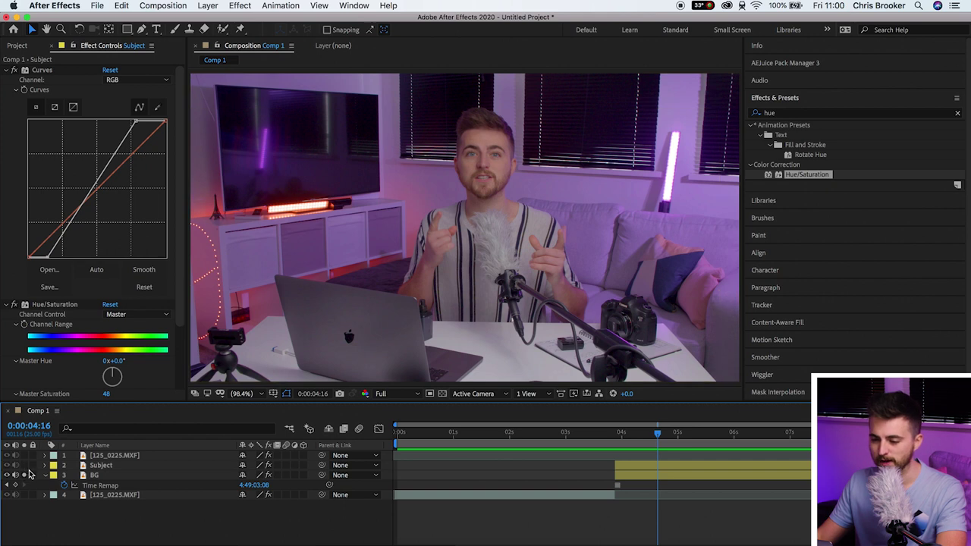
Place the playhead at 0:00:04:00 and apply the Tint effect to the BG layer
{"action": "left_click", "coordinate": [115, 475]}
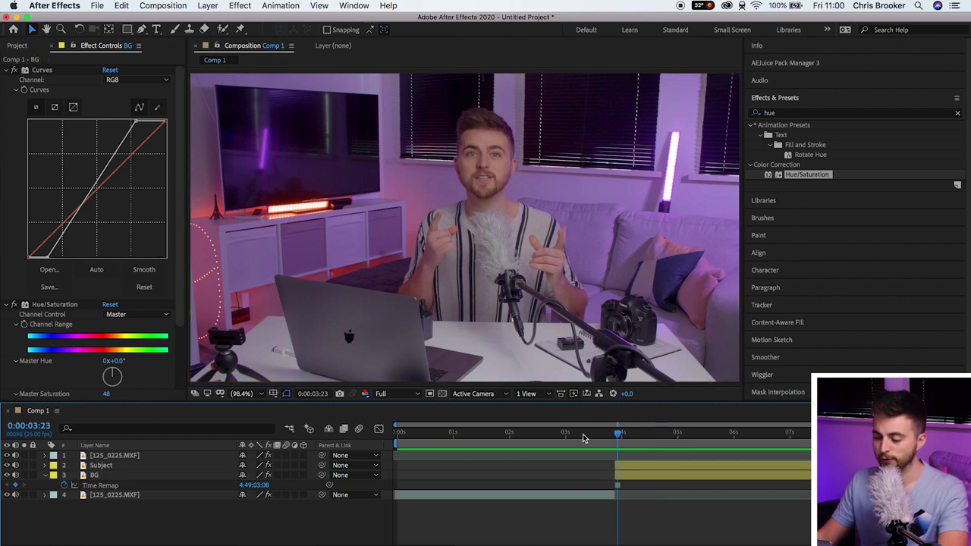
{"action": "left_click_drag", "start_coordinate": [583, 435], "coordinate": [621, 435]}
{"action": "left_click", "coordinate": [798, 113]}
{"action": "key", "text": "BackSpace"}
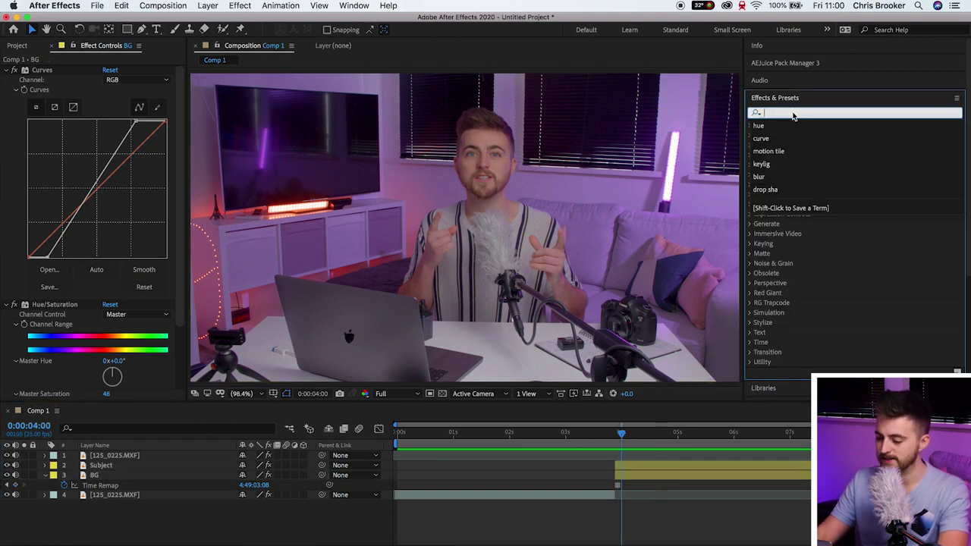
{"action": "type", "text": "tint"}
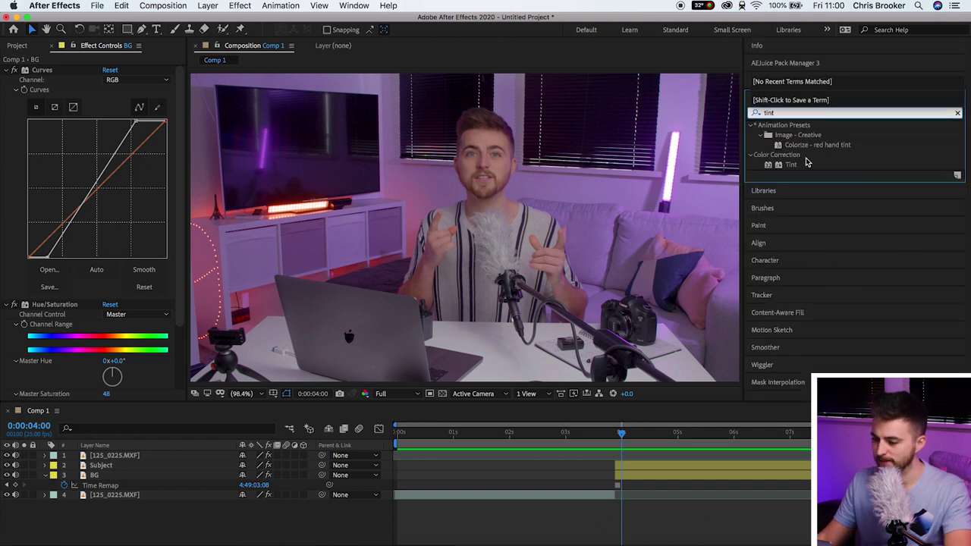
{"action": "left_click_drag", "start_coordinate": [790, 164], "coordinate": [792, 165]}
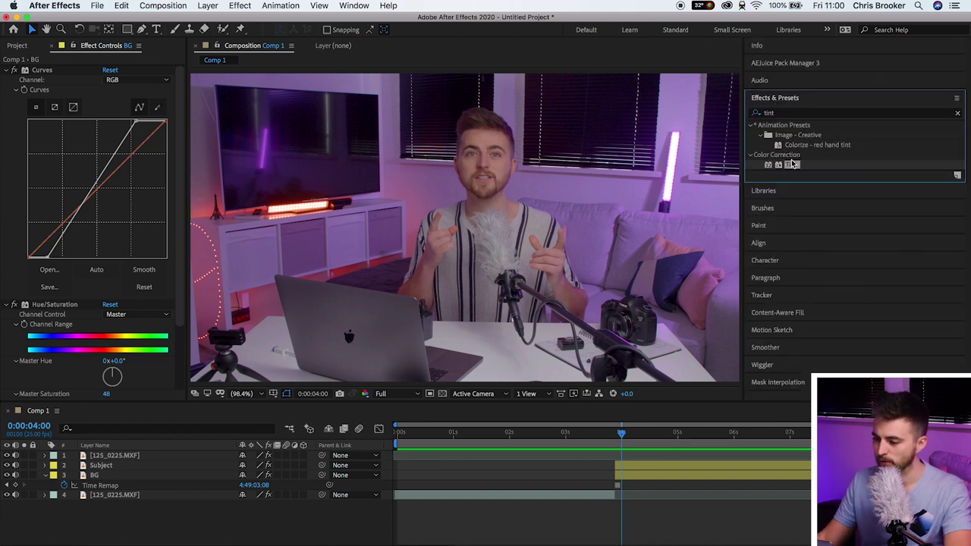
{"action": "left_click_drag", "start_coordinate": [667, 487], "coordinate": [668, 486]}
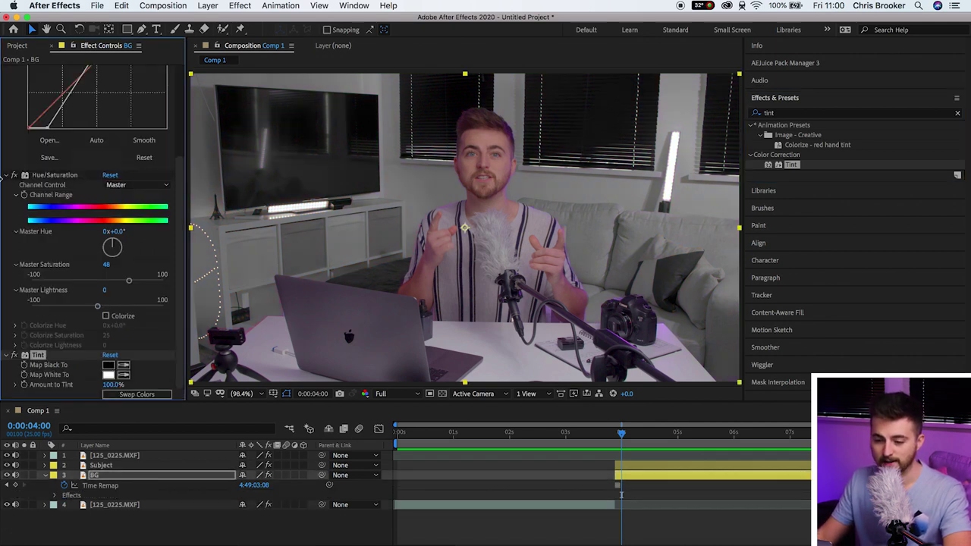
Collapse the Curves and Hue/Saturation settings and set the Tint effect's Map Black To colour to purple 6B11FF
{"action": "left_click", "coordinate": [5, 175]}
{"action": "left_click", "coordinate": [6, 70]}
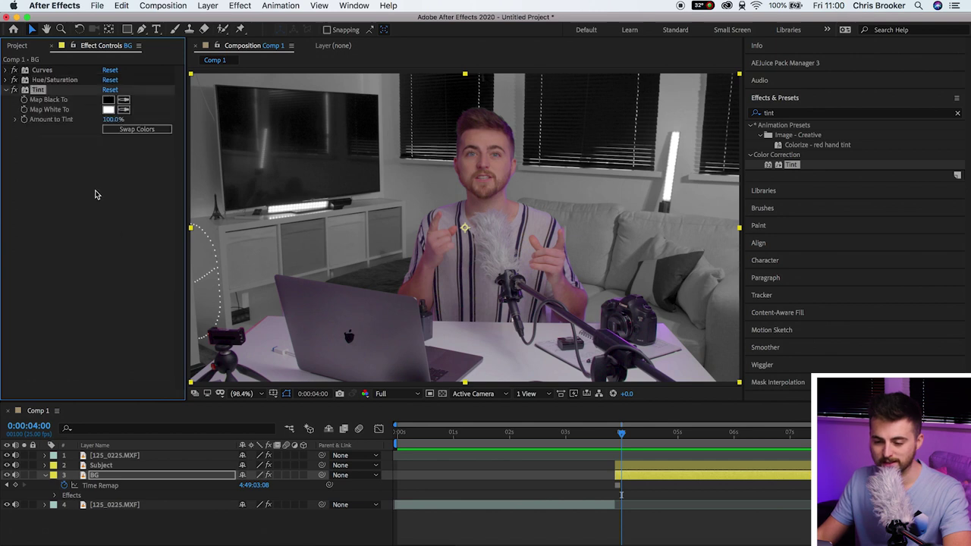
{"action": "left_click", "coordinate": [107, 101]}
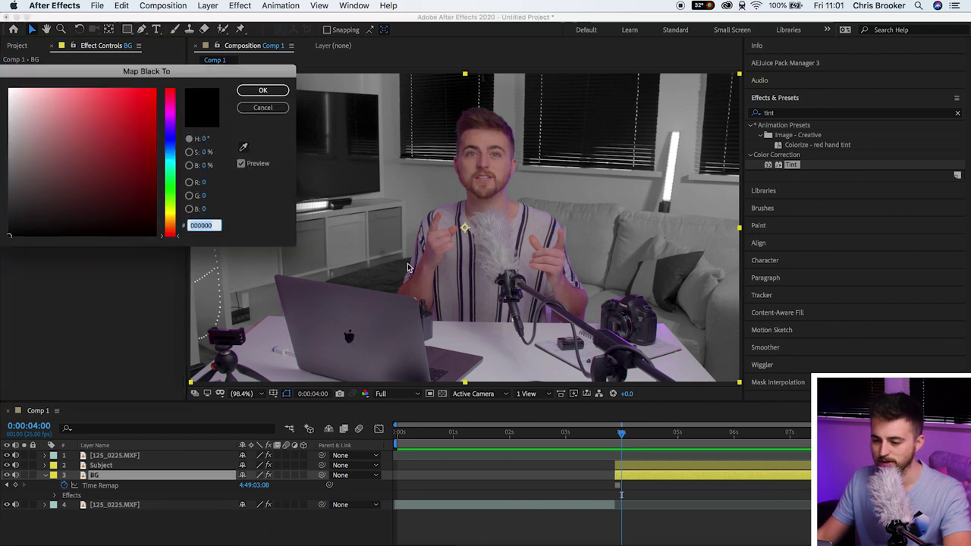
{"action": "mouse_move", "coordinate": [166, 141]}
{"action": "left_mouse_down"}
{"action": "mouse_move", "coordinate": [167, 126]}
{"action": "mouse_move", "coordinate": [169, 157]}
{"action": "mouse_move", "coordinate": [169, 130]}
{"action": "left_mouse_up"}
{"action": "left_click", "coordinate": [147, 89]}
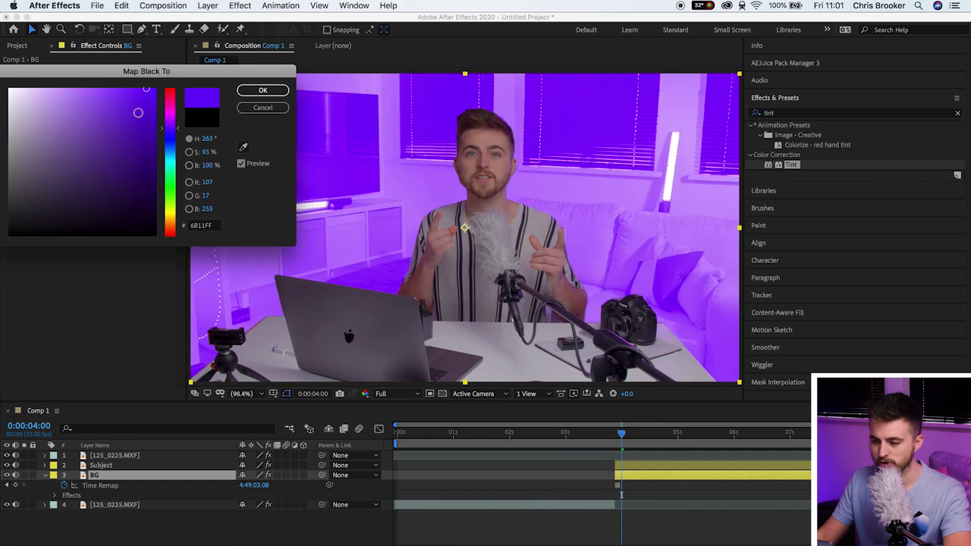
{"action": "left_click", "coordinate": [262, 91]}
Set the Tint effect's Map White To colour to yellow FFEC42
{"action": "left_click", "coordinate": [113, 112]}
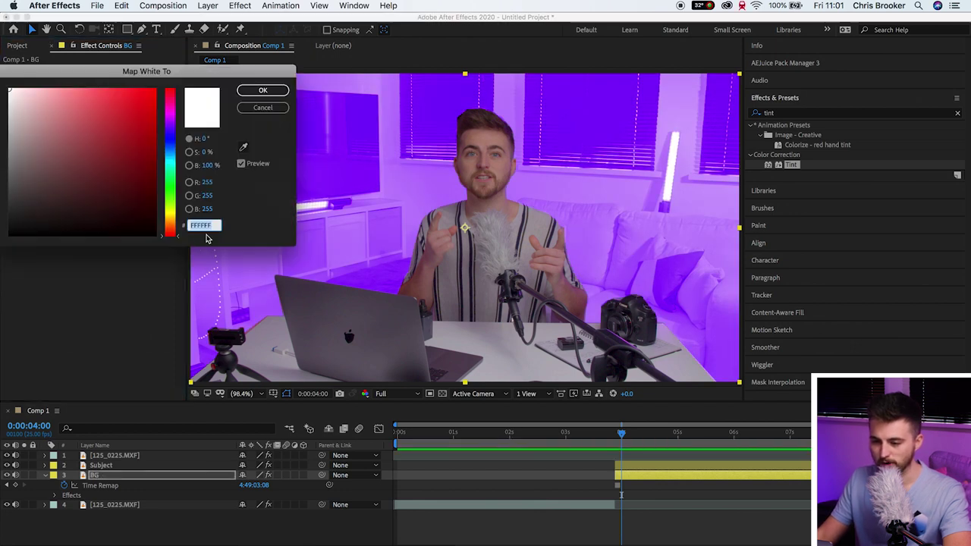
{"action": "left_click", "coordinate": [173, 215]}
{"action": "left_click", "coordinate": [146, 92]}
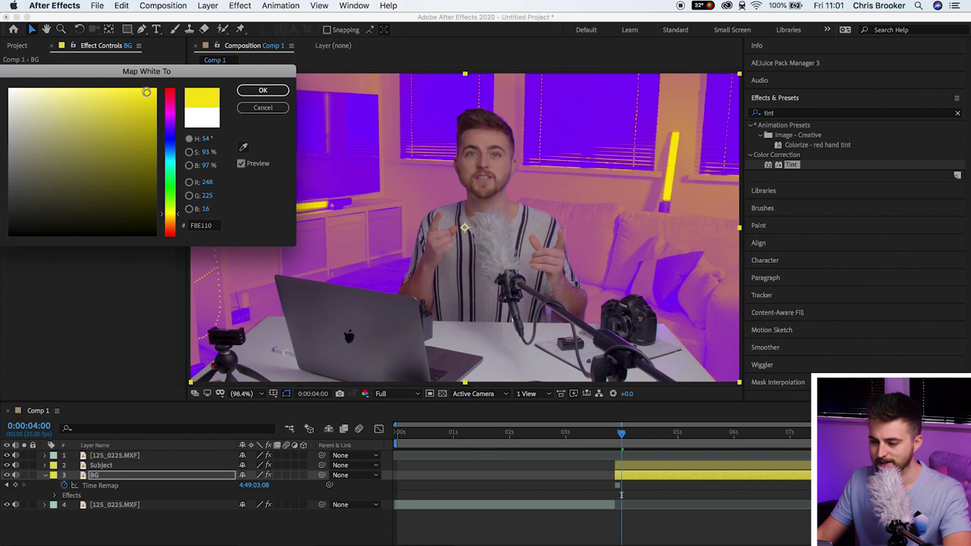
{"action": "mouse_move", "coordinate": [147, 91]}
{"action": "left_mouse_down"}
{"action": "mouse_move", "coordinate": [82, 142]}
{"action": "mouse_move", "coordinate": [133, 76]}
{"action": "left_mouse_up"}
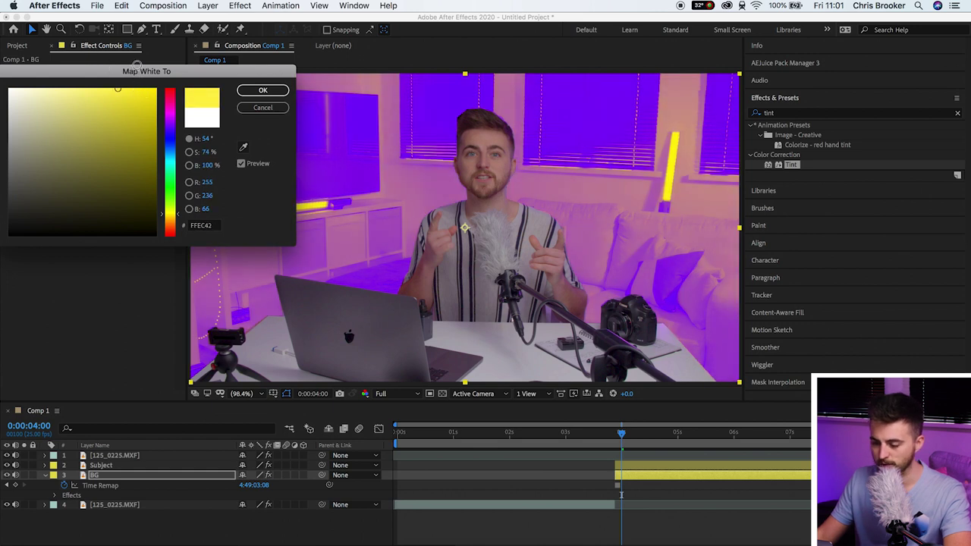
{"action": "left_click", "coordinate": [262, 91]}
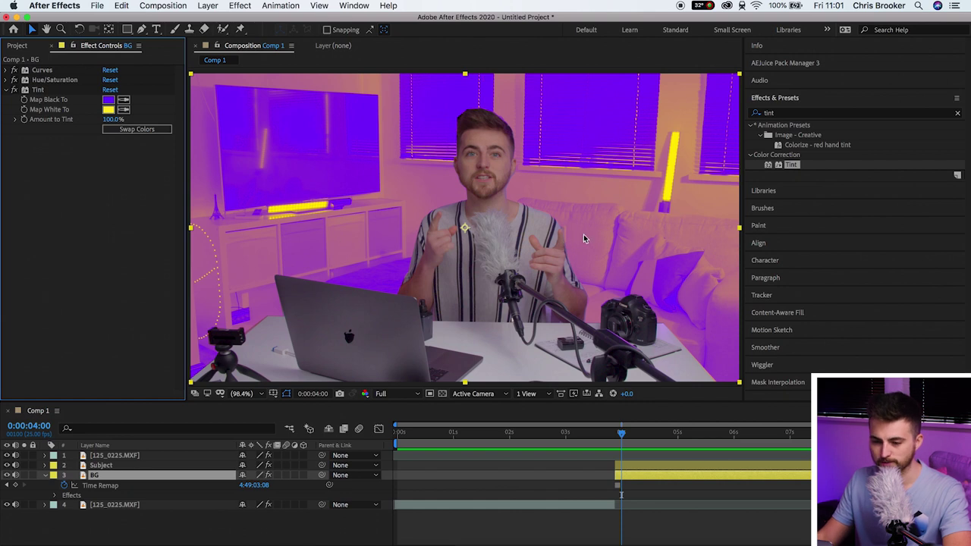
Preview the transition into the tinted freeze frame from 0:00:03:10
{"action": "left_click", "coordinate": [588, 432]}
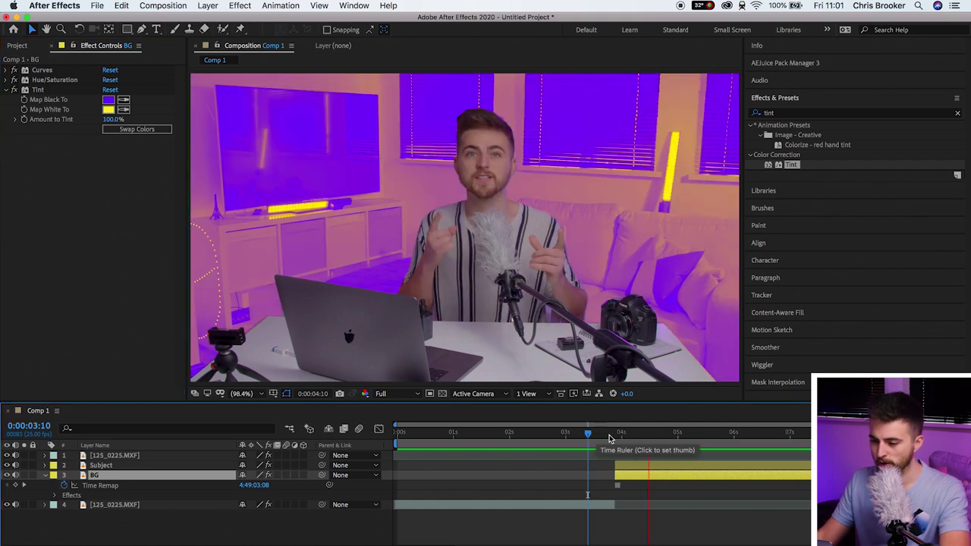
Replay the cut from live footage into the tinted freeze frame, starting just before 0:00:04:00
{"action": "key", "text": "space"}
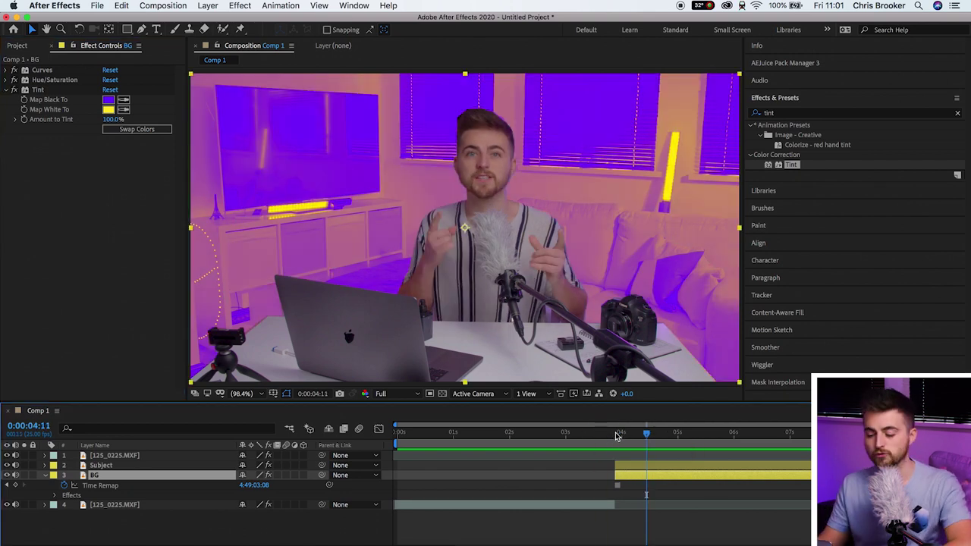
{"action": "left_click", "coordinate": [590, 434]}
{"action": "left_click", "coordinate": [591, 437]}
{"action": "key", "text": "space"}
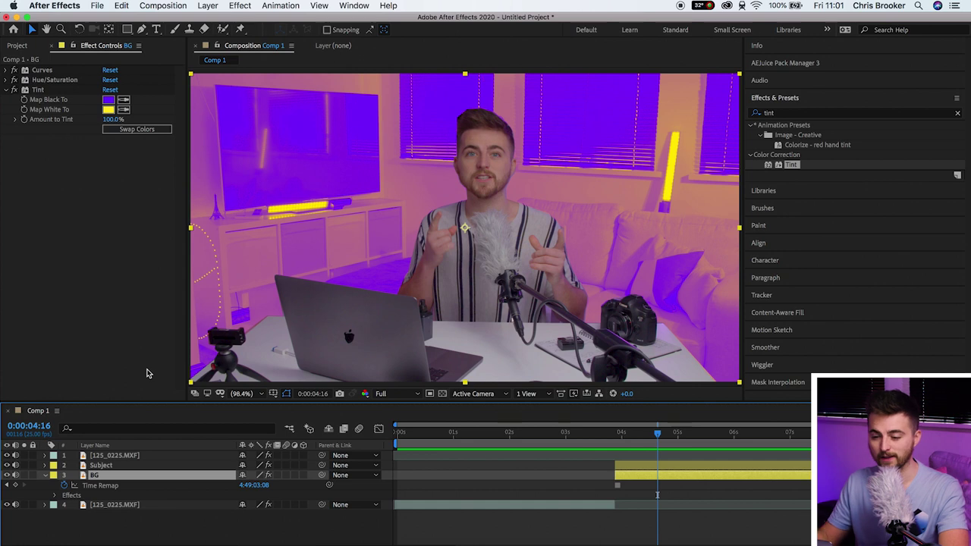
{"action": "left_click", "coordinate": [599, 433]}
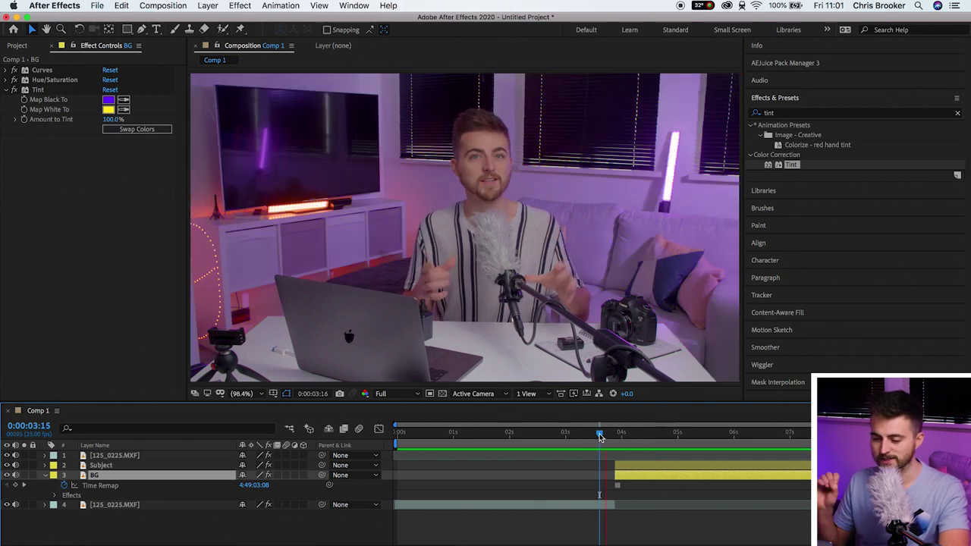
{"action": "key", "text": "space"}
Keyframe the BG layer's Amount to Tint from 0% at 0:00:03:22 to 100% at 0:00:04:09
{"action": "left_click_drag", "start_coordinate": [608, 434], "coordinate": [633, 433]}
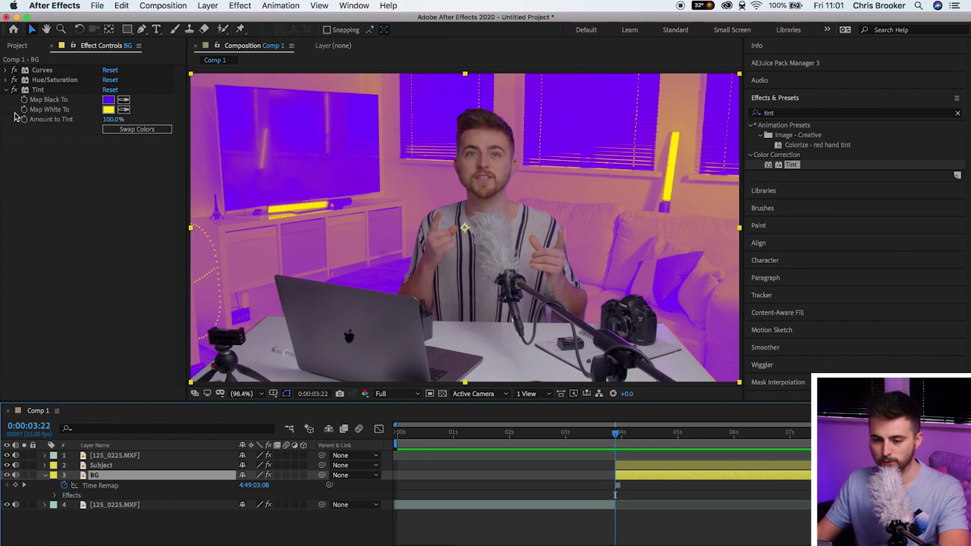
{"action": "left_click", "coordinate": [112, 119]}
{"action": "type", "text": "0"}
{"action": "key", "text": "Return"}
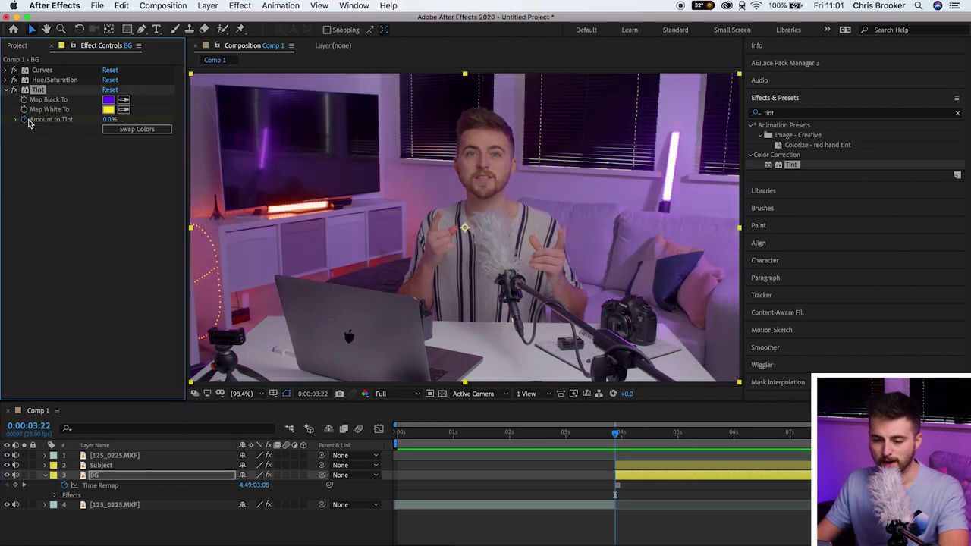
{"action": "left_click_drag", "start_coordinate": [618, 437], "coordinate": [631, 439]}
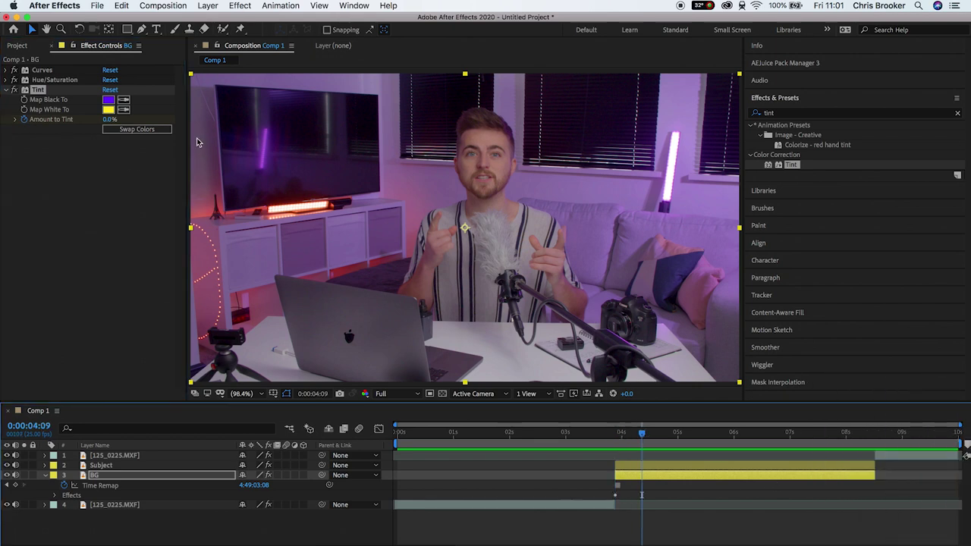
{"action": "left_click_drag", "start_coordinate": [106, 120], "coordinate": [492, 121]}
Keyframe the BG layer's Amount to Tint from 100% at about 0:00:08:00 to 0% at 0:00:08:13, and preview the fade
{"action": "left_click", "coordinate": [808, 439]}
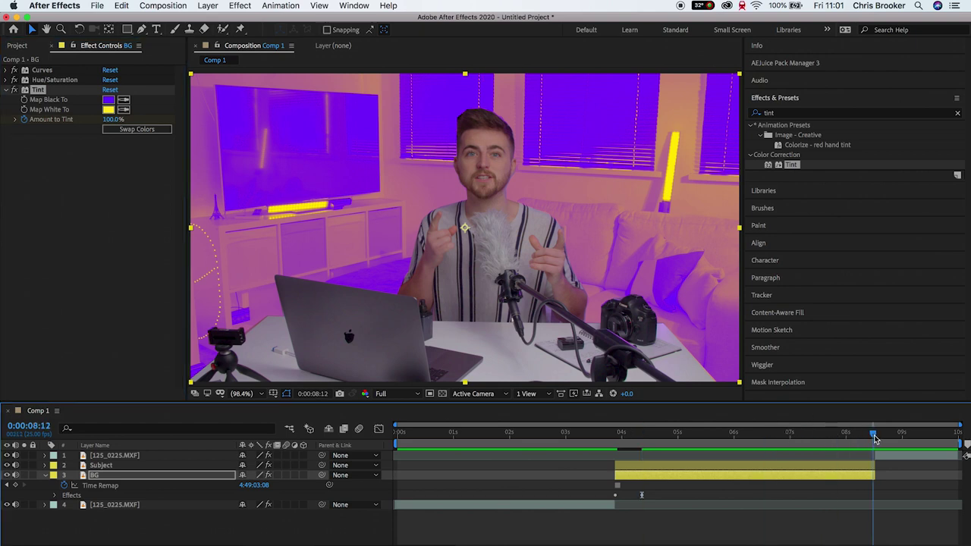
{"action": "left_click_drag", "start_coordinate": [875, 439], "coordinate": [877, 439]}
{"action": "left_click_drag", "start_coordinate": [117, 121], "coordinate": [0, 144]}
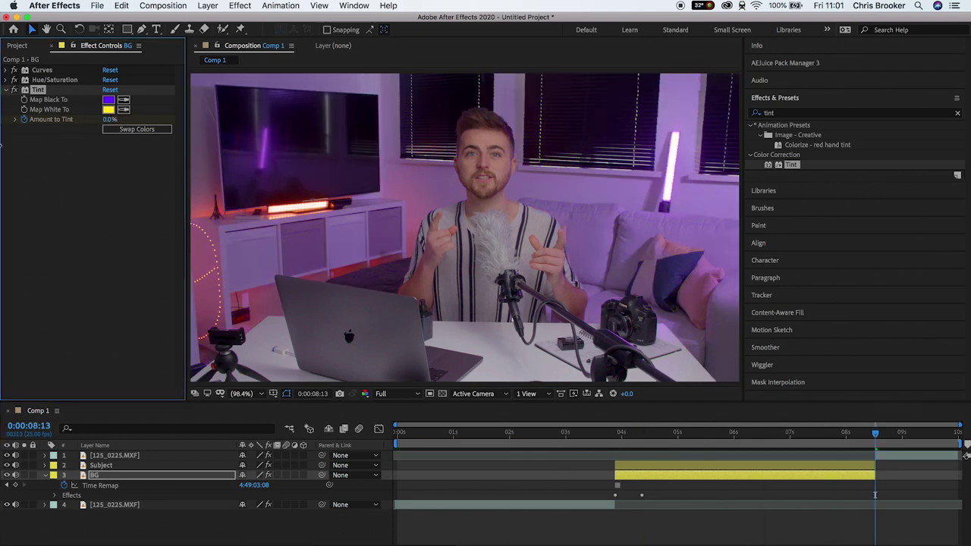
{"action": "left_click", "coordinate": [866, 432]}
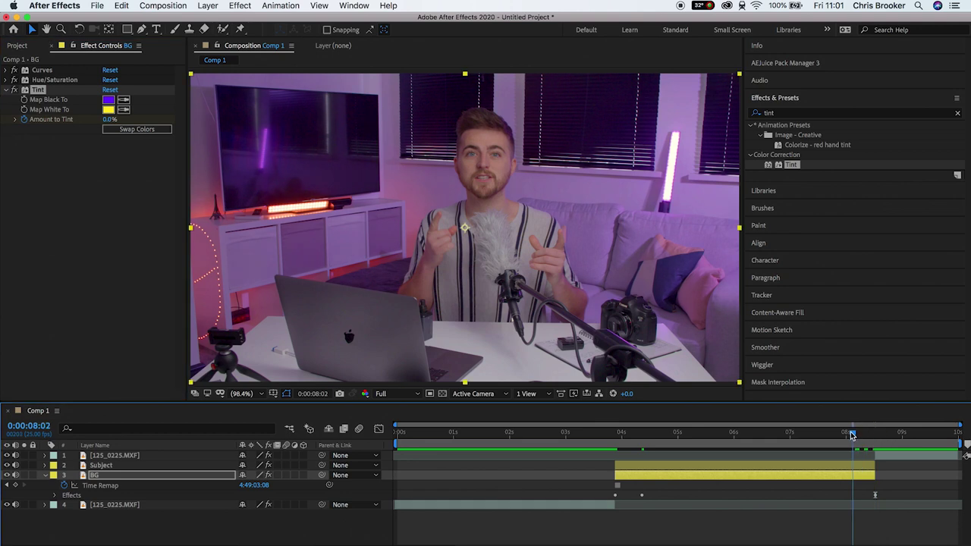
{"action": "left_click", "coordinate": [846, 433]}
{"action": "left_click_drag", "start_coordinate": [112, 120], "coordinate": [629, 149]}
{"action": "left_click", "coordinate": [816, 503]}
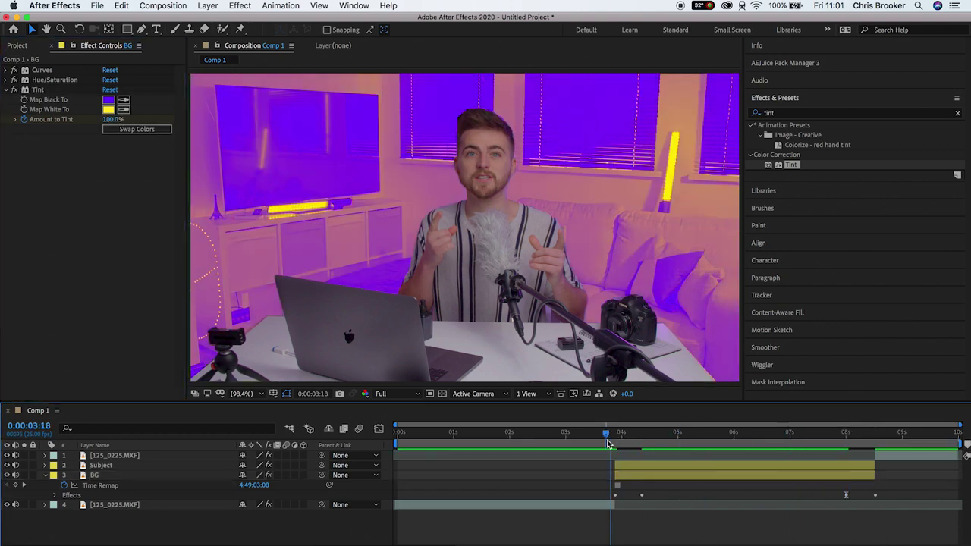
{"action": "left_click", "coordinate": [609, 436]}
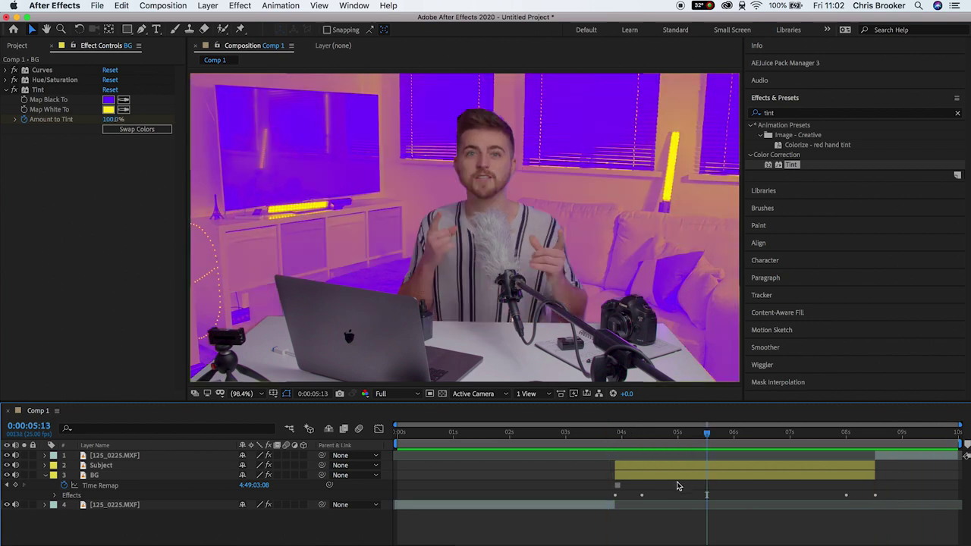
Start Position, Scale and Rotation keyframes on the Subject layer at 0:00:03:22, the start of the freeze frame
{"action": "left_click", "coordinate": [671, 467]}
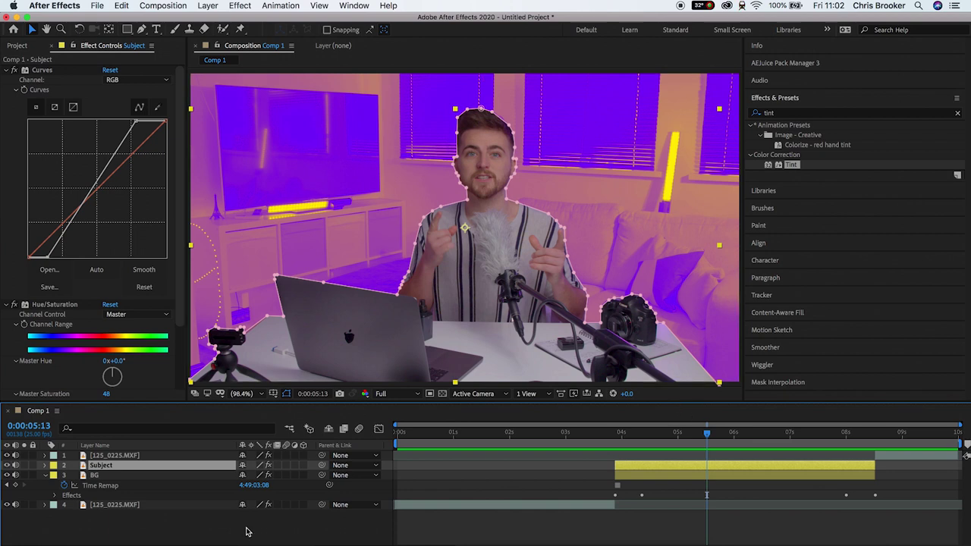
{"action": "left_click", "coordinate": [45, 465]}
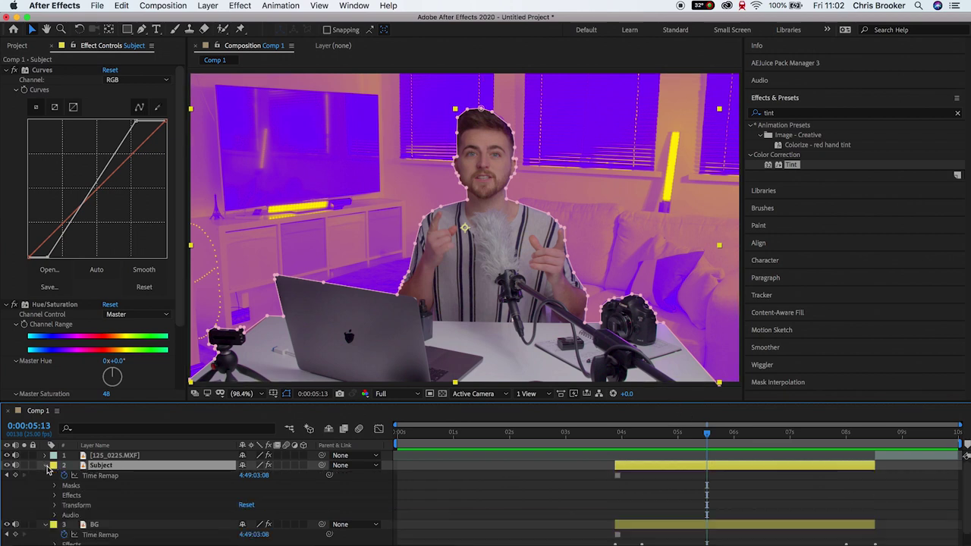
{"action": "left_click", "coordinate": [54, 505]}
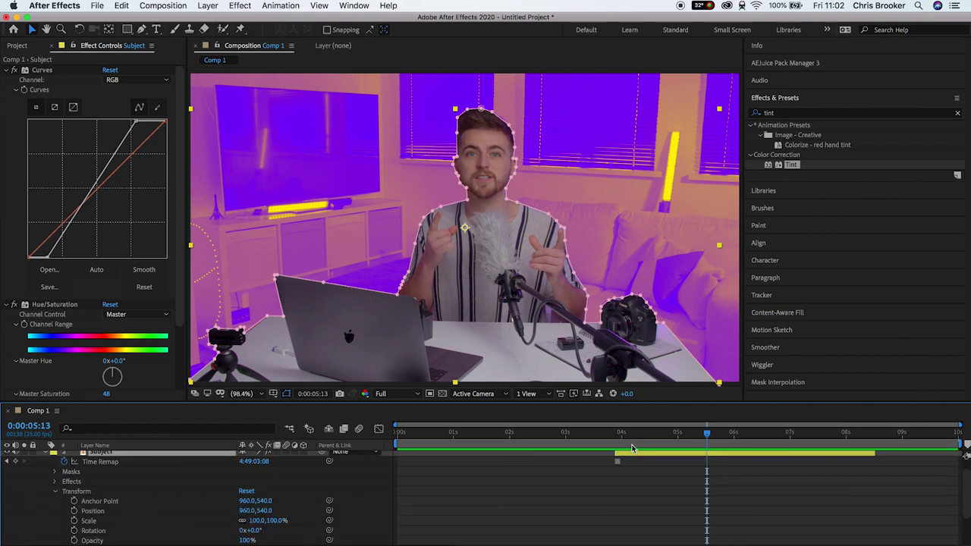
{"action": "left_click_drag", "start_coordinate": [631, 449], "coordinate": [620, 450]}
{"action": "scroll", "coordinate": [641, 497], "scroll_direction": "up", "scroll_amount": 1}
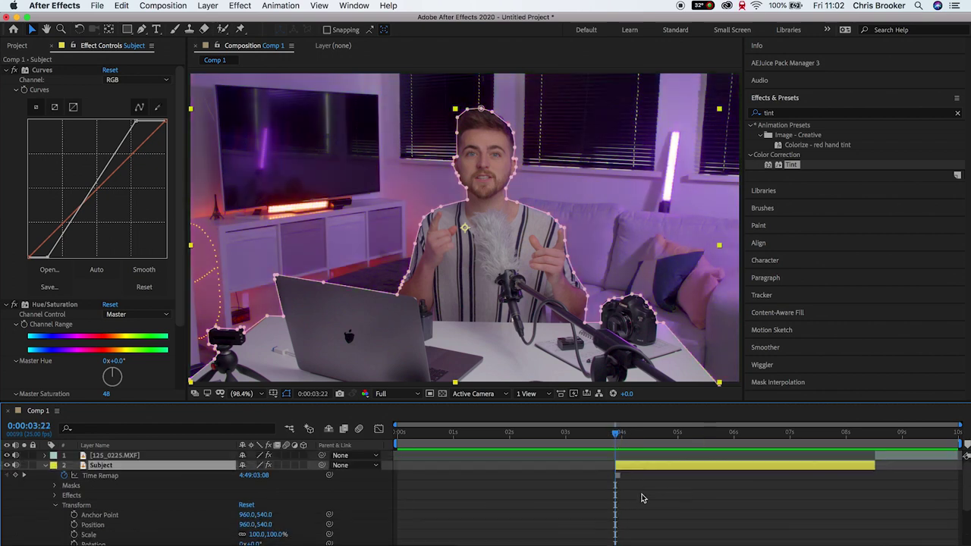
{"action": "scroll", "coordinate": [654, 510], "scroll_direction": "down", "scroll_amount": 2}
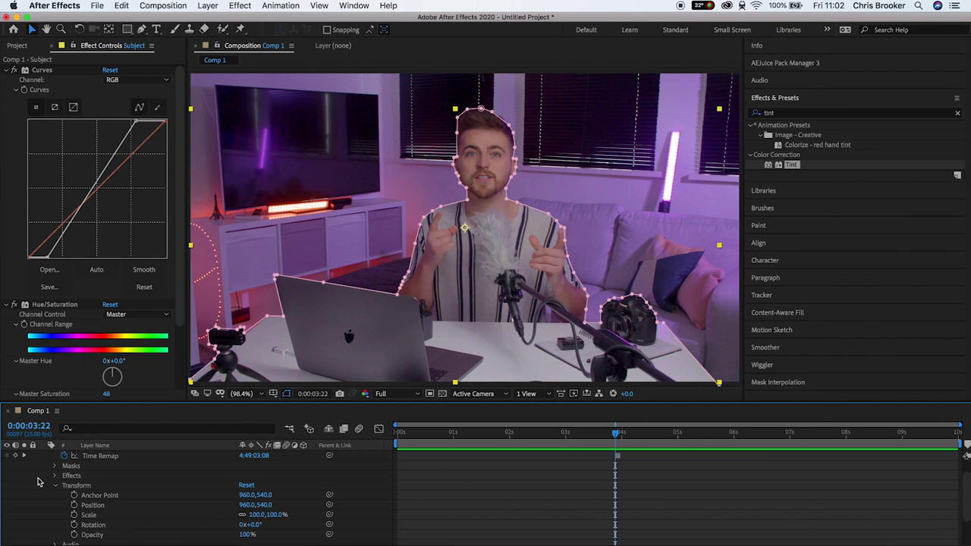
{"action": "left_click", "coordinate": [73, 505]}
{"action": "left_click", "coordinate": [74, 515]}
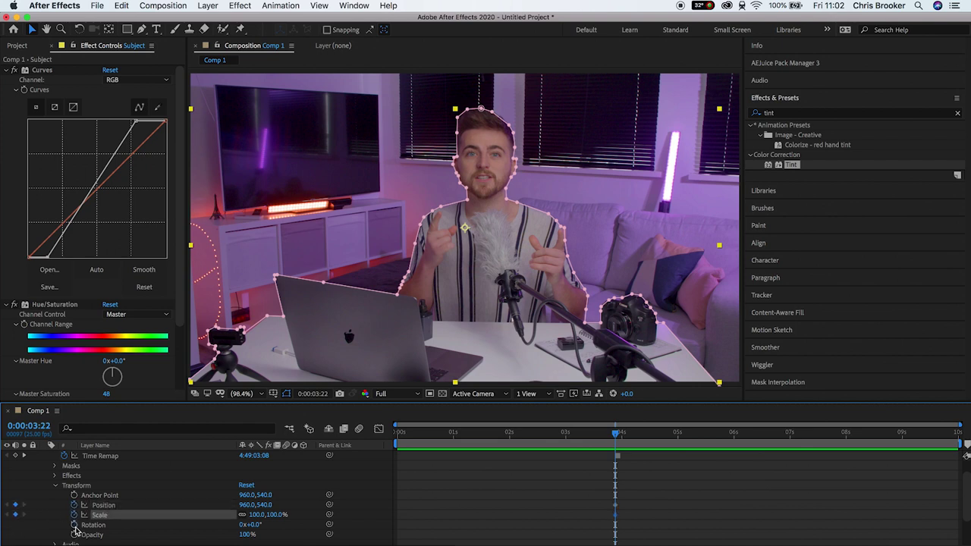
{"action": "left_click", "coordinate": [73, 525]}
{"action": "scroll", "coordinate": [636, 492], "scroll_direction": "down", "scroll_amount": 1}
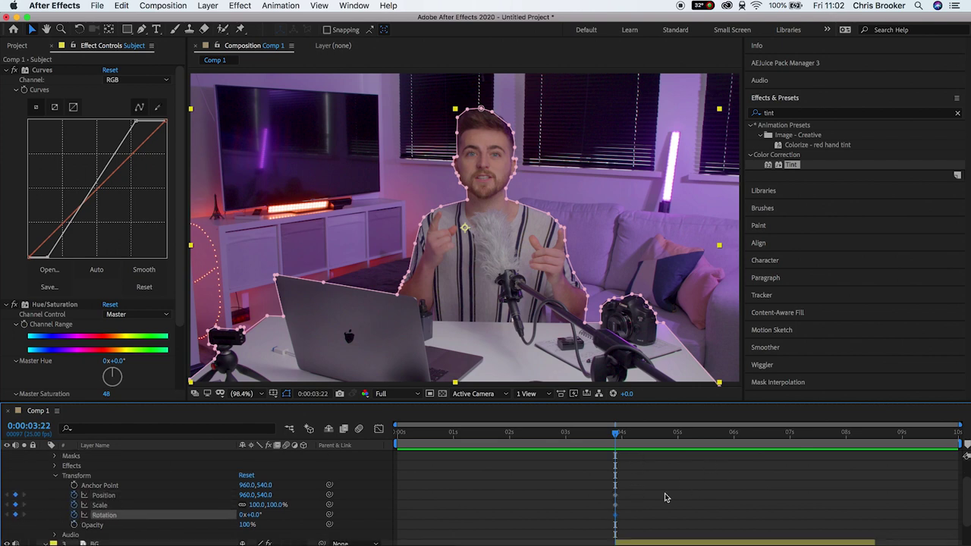
Add Position, Scale and Rotation keyframes holding the original values on the Subject layer at 0:00:08:13
{"action": "scroll", "coordinate": [683, 500], "scroll_direction": "up", "scroll_amount": 3}
{"action": "left_click_drag", "start_coordinate": [867, 437], "coordinate": [875, 439]}
{"action": "scroll", "coordinate": [766, 534], "scroll_direction": "down", "scroll_amount": 2}
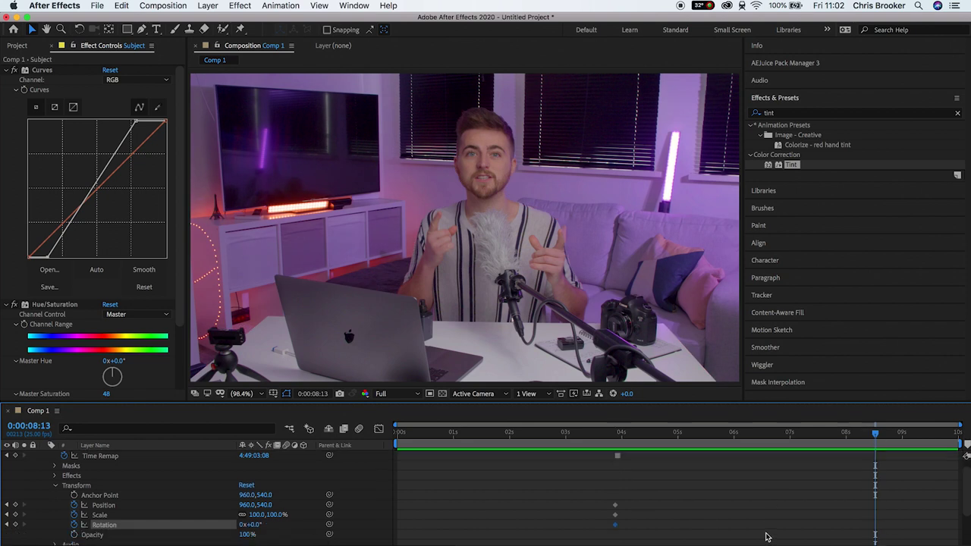
{"action": "scroll", "coordinate": [766, 537], "scroll_direction": "down", "scroll_amount": 1}
{"action": "left_click", "coordinate": [15, 485]}
{"action": "left_click", "coordinate": [15, 495]}
{"action": "left_click", "coordinate": [15, 505]}
At 0:00:06:05, set the Subject layer's Scale to 106% and Rotation to 1°, and add a Position keyframe
{"action": "left_click", "coordinate": [747, 434]}
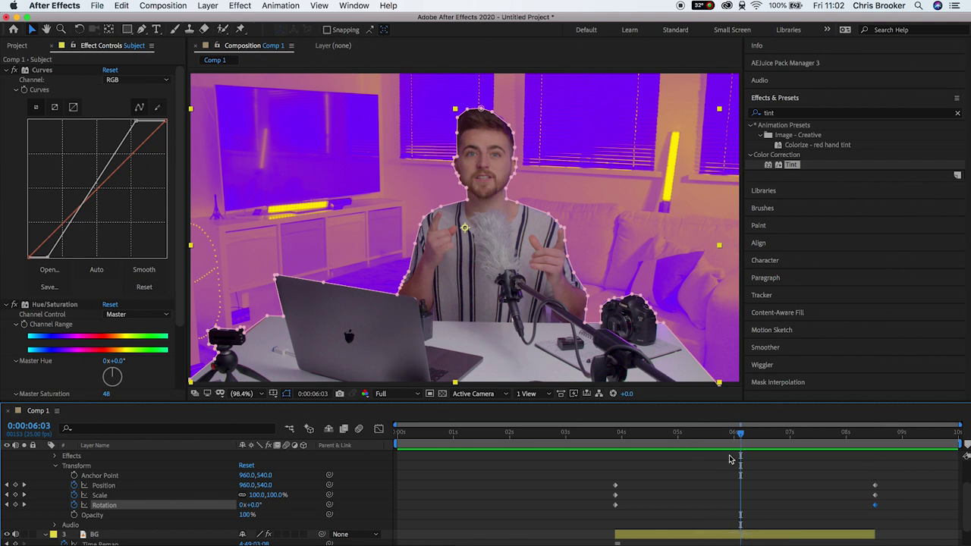
{"action": "left_click_drag", "start_coordinate": [257, 495], "coordinate": [262, 496]}
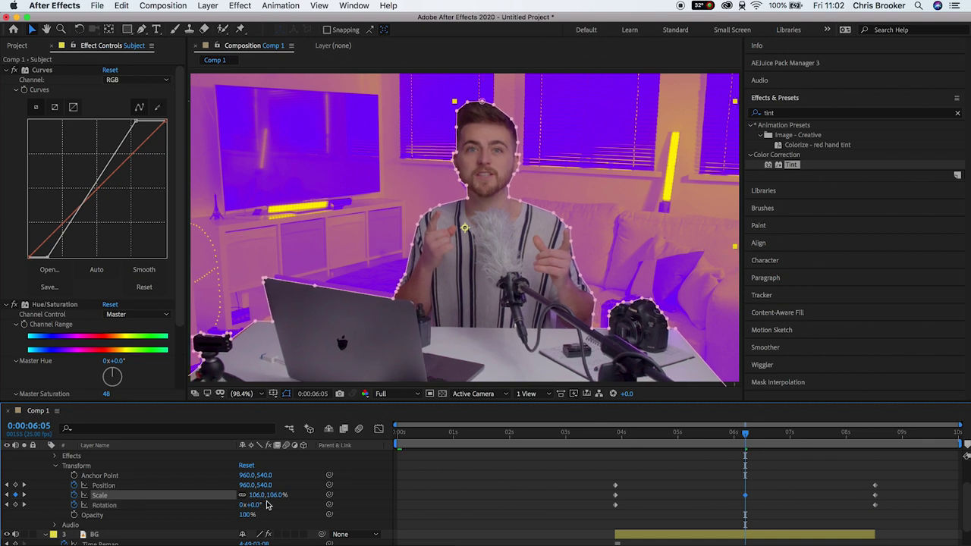
{"action": "key", "text": "Return"}
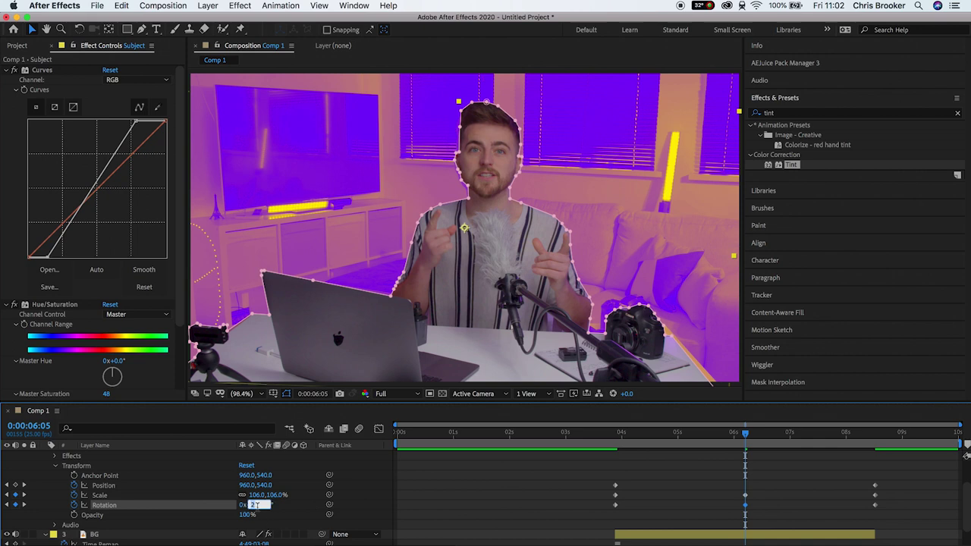
{"action": "type", "text": "1"}
{"action": "key", "text": "Return"}
{"action": "left_click_drag", "start_coordinate": [248, 486], "coordinate": [244, 487]}
Deselect the layer and preview the Subject's movement from 0:00:03:21
{"action": "left_click", "coordinate": [533, 478]}
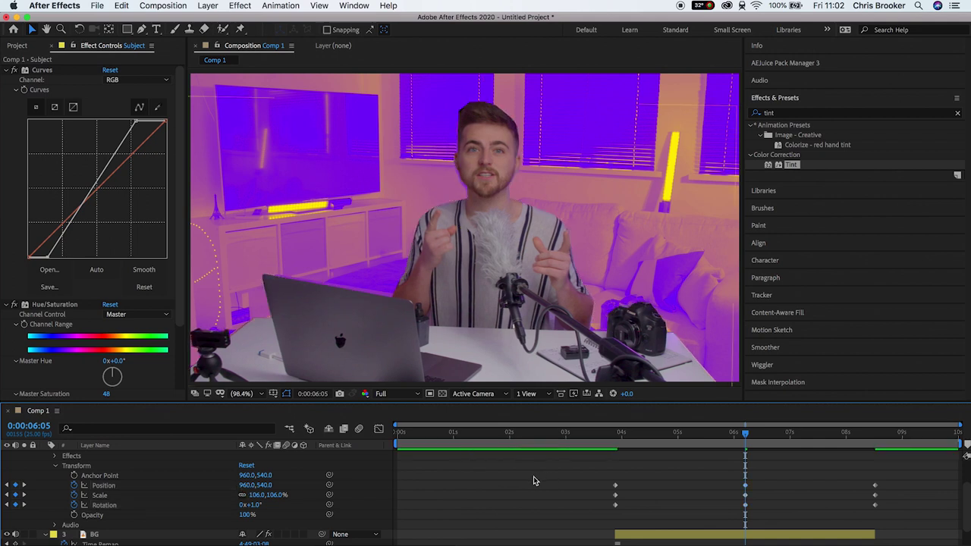
{"action": "left_click", "coordinate": [614, 452]}
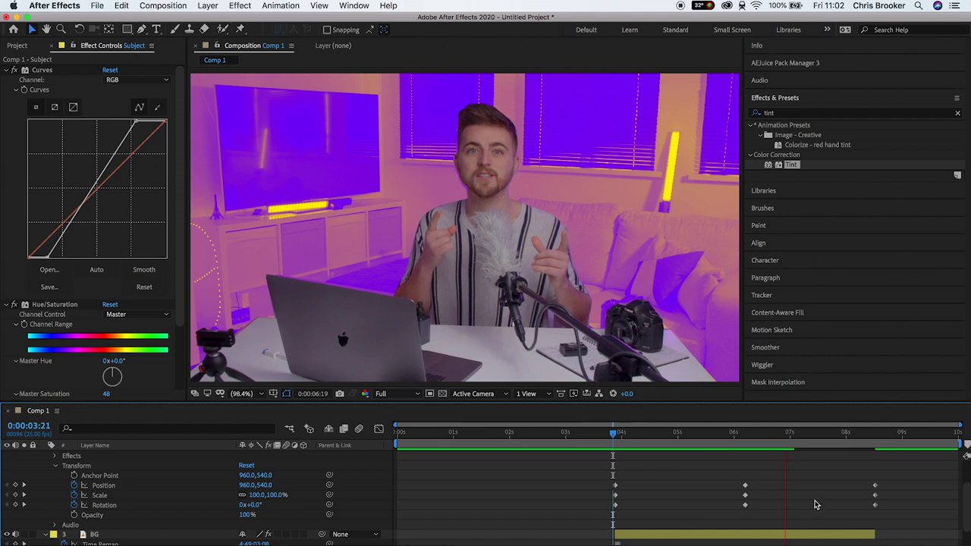
{"action": "key", "text": "space"}
Apply Easy Ease to all the Subject layer's Position, Scale and Rotation keyframes and preview the smoothed motion
{"action": "left_click_drag", "start_coordinate": [577, 476], "coordinate": [904, 527]}
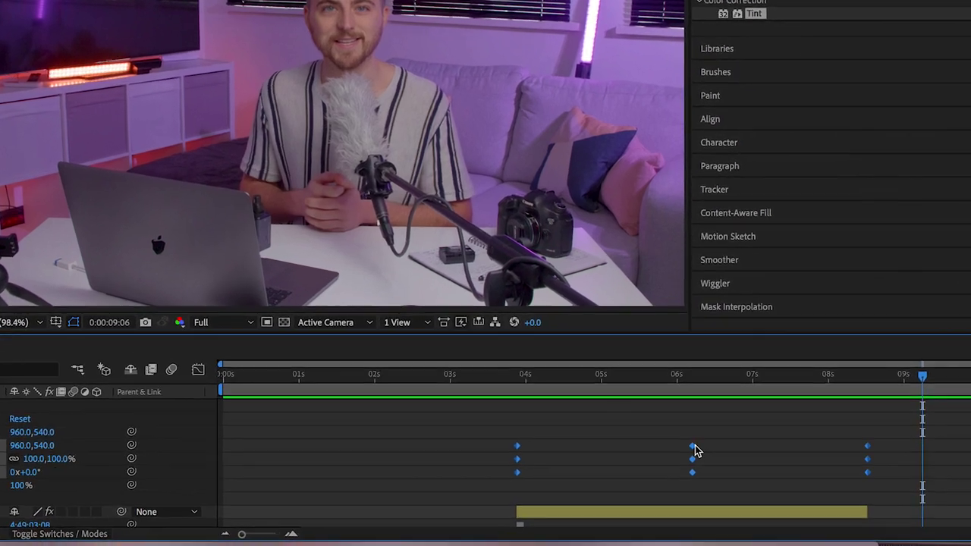
{"action": "right_click", "coordinate": [725, 470]}
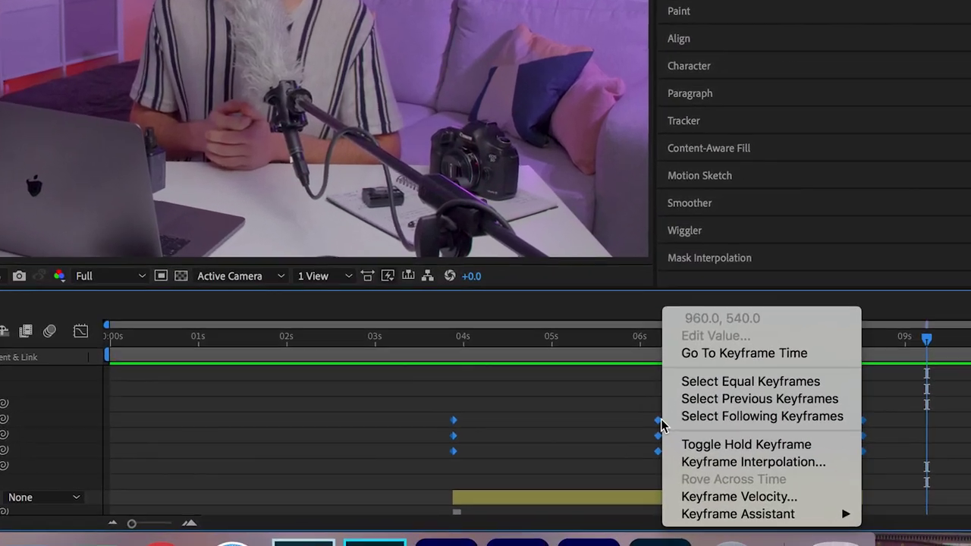
{"action": "mouse_move", "coordinate": [782, 539]}
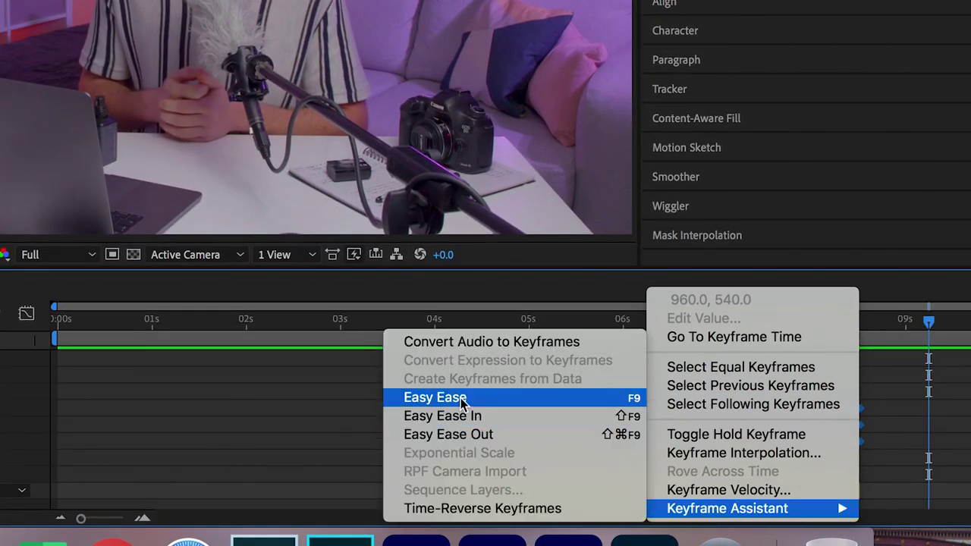
{"action": "left_click", "coordinate": [413, 397]}
{"action": "key", "text": "space"}
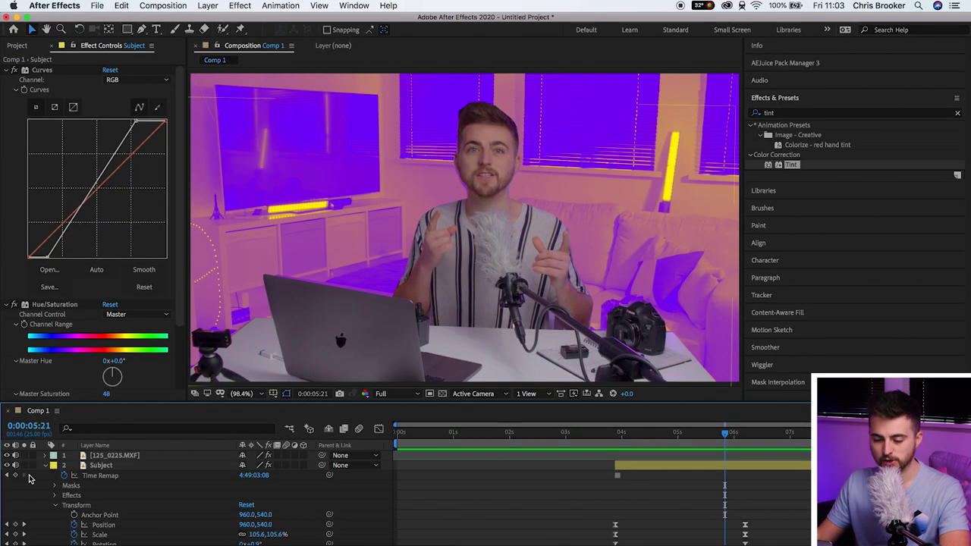
Collapse the Subject and BG layers' properties, add a text layer with the presenter's full name over the background, and select all its text
{"action": "left_click", "coordinate": [45, 465]}
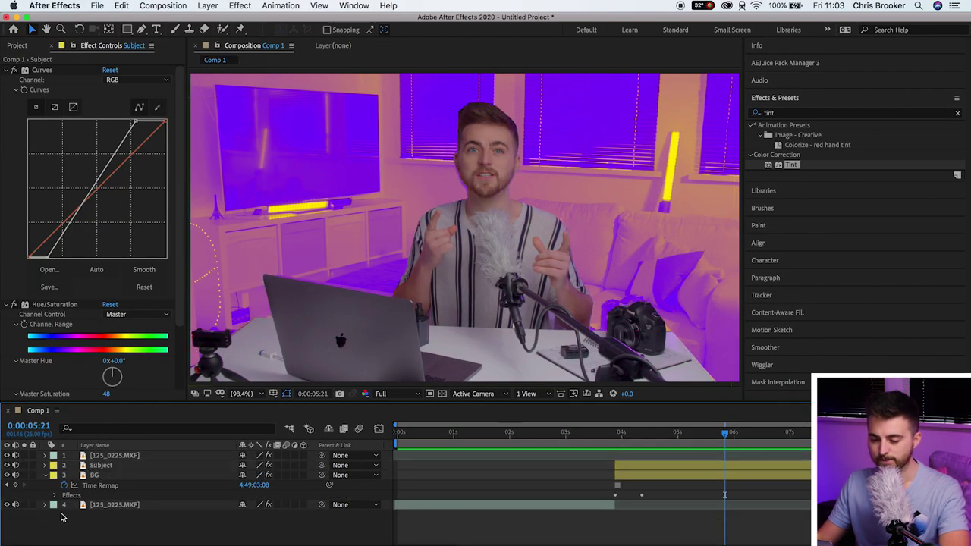
{"action": "left_click", "coordinate": [45, 475]}
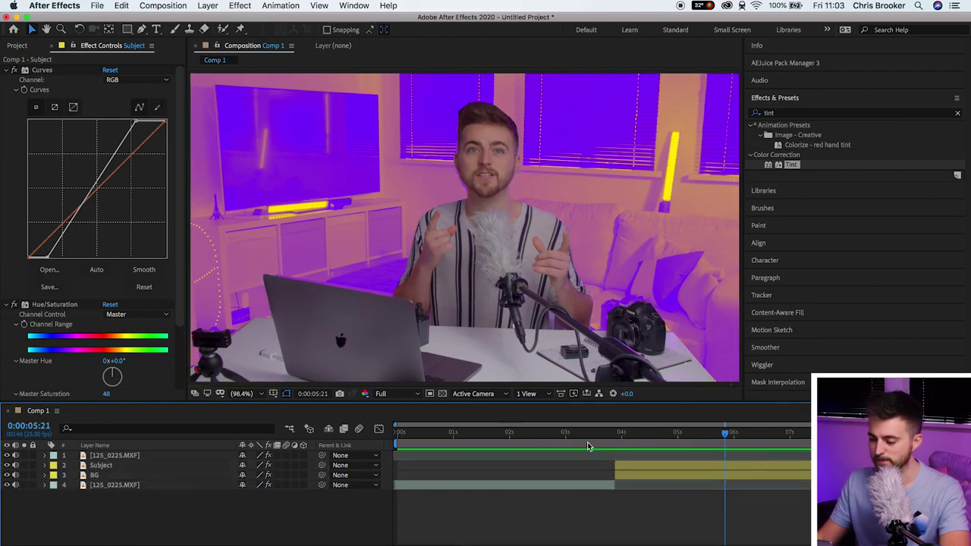
{"action": "left_click", "coordinate": [156, 30]}
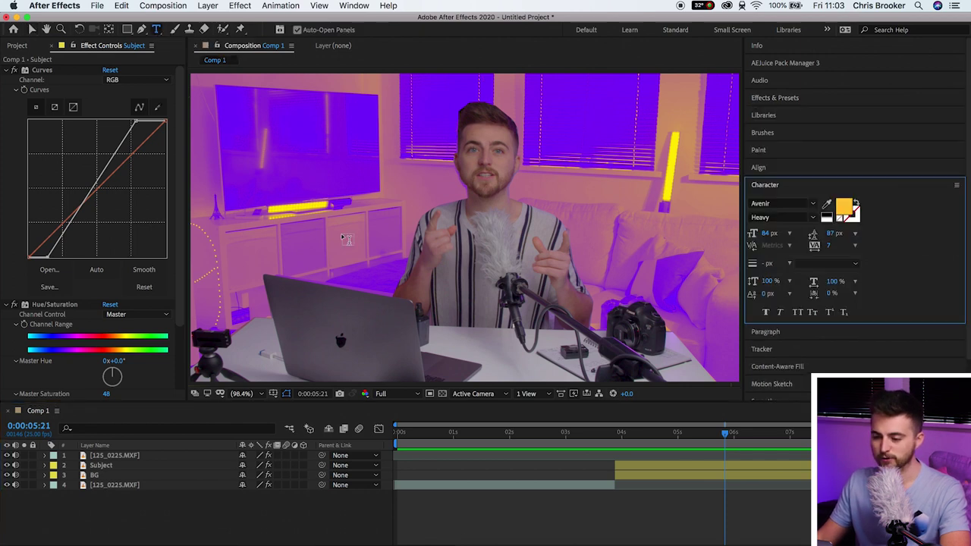
{"action": "left_click", "coordinate": [281, 214]}
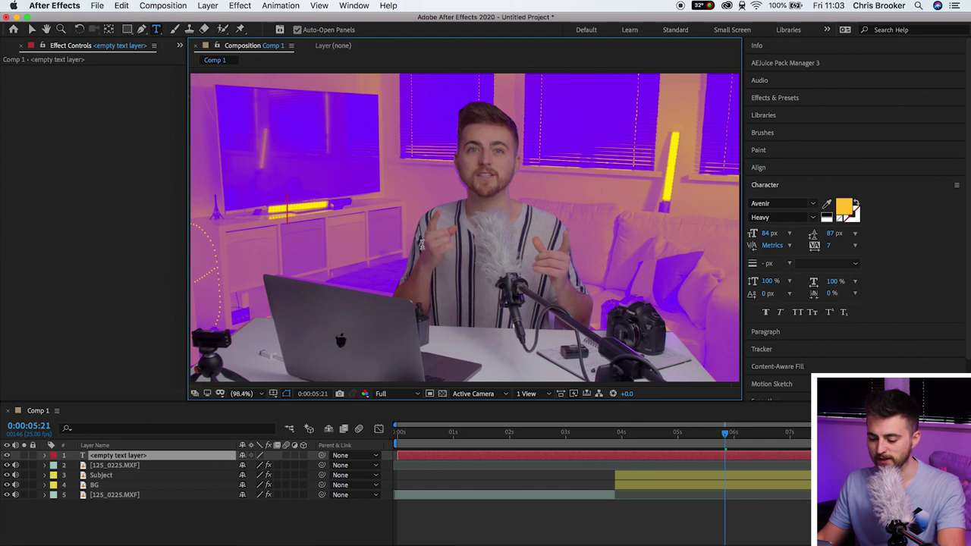
{"action": "type", "text": "Chro"}
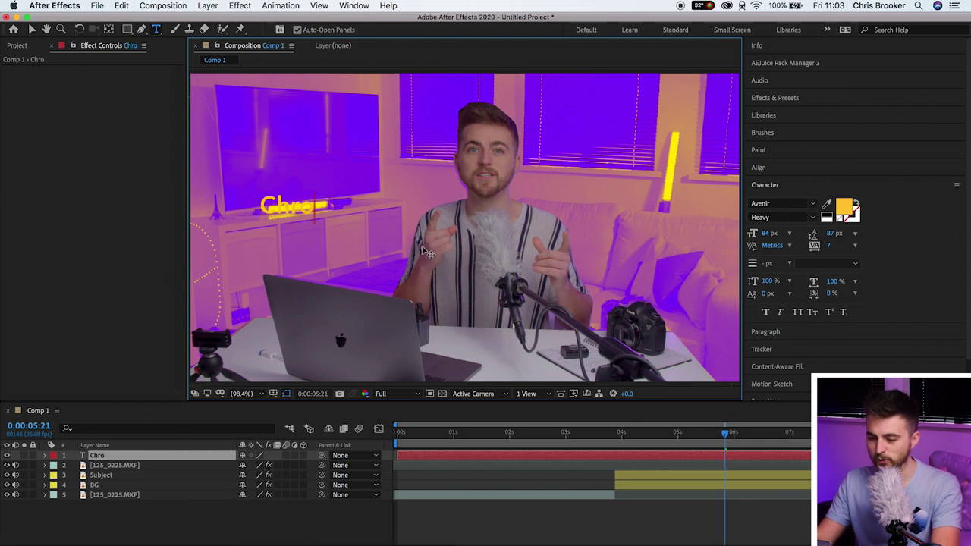
{"action": "key", "text": "BackSpace"}
{"action": "type", "text": "is Brooker"}
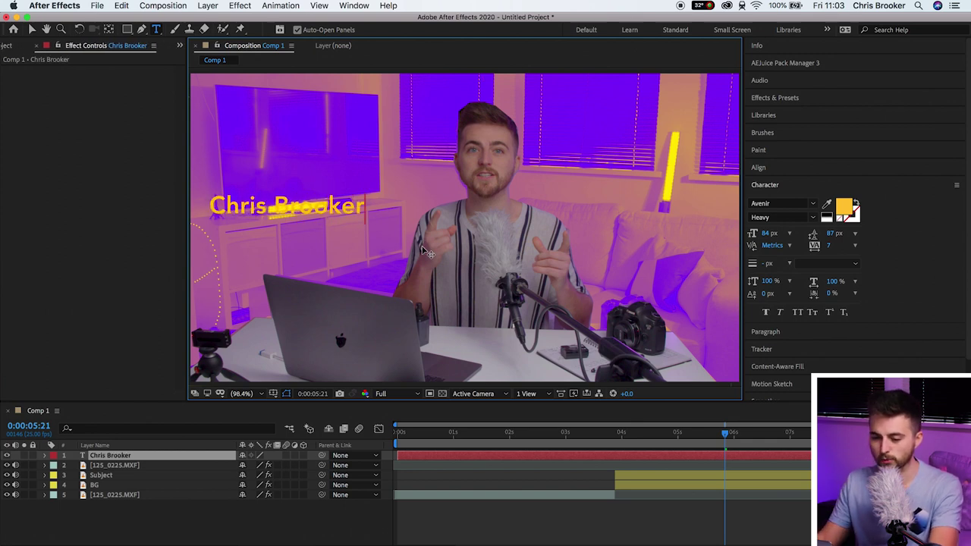
{"action": "key", "text": "super+a"}
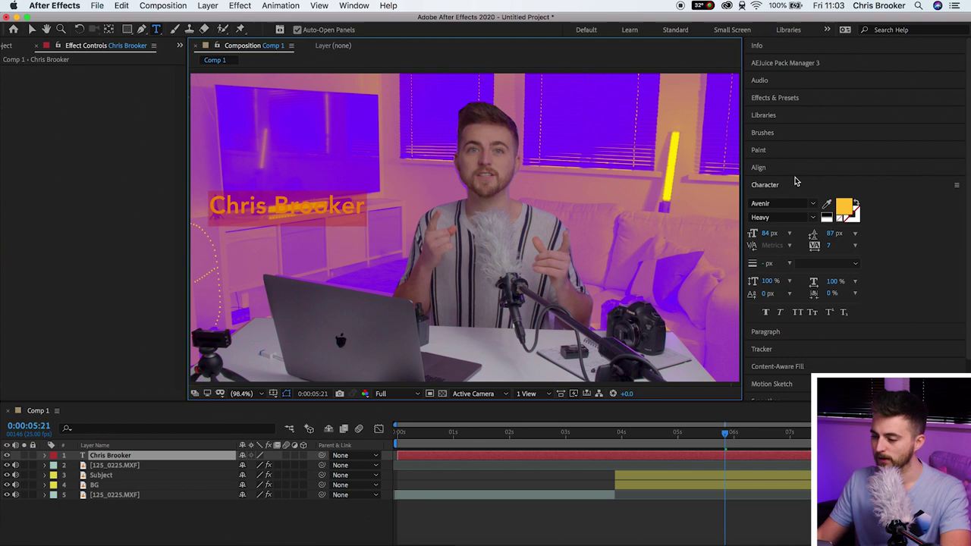
Set the name text's fill colour to white (FFFFFF) and its font size to 146 px
{"action": "left_click", "coordinate": [843, 207]}
{"action": "left_click_drag", "start_coordinate": [23, 98], "coordinate": [2, 67]}
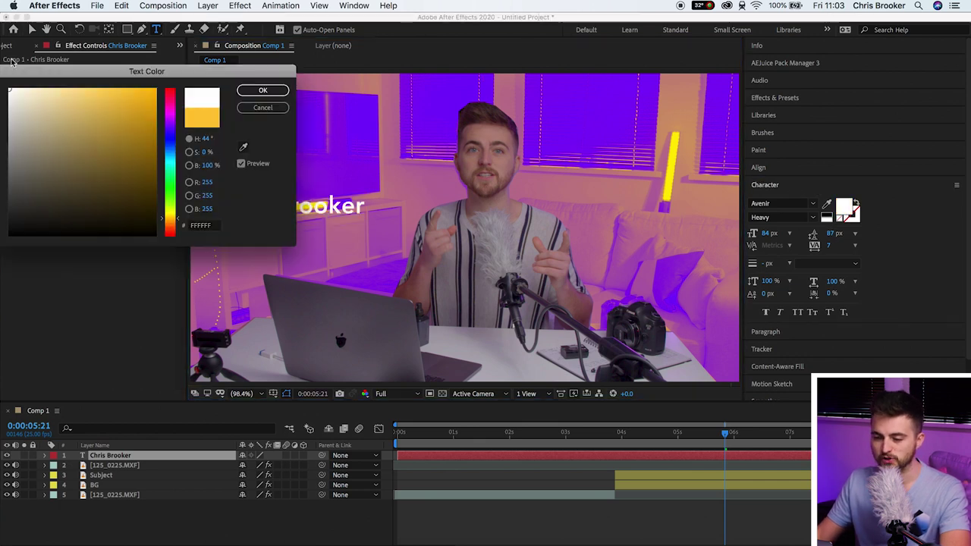
{"action": "left_click", "coordinate": [263, 89]}
{"action": "left_click", "coordinate": [797, 217]}
{"action": "left_click_drag", "start_coordinate": [762, 235], "coordinate": [832, 232]}
{"action": "key", "text": "v"}
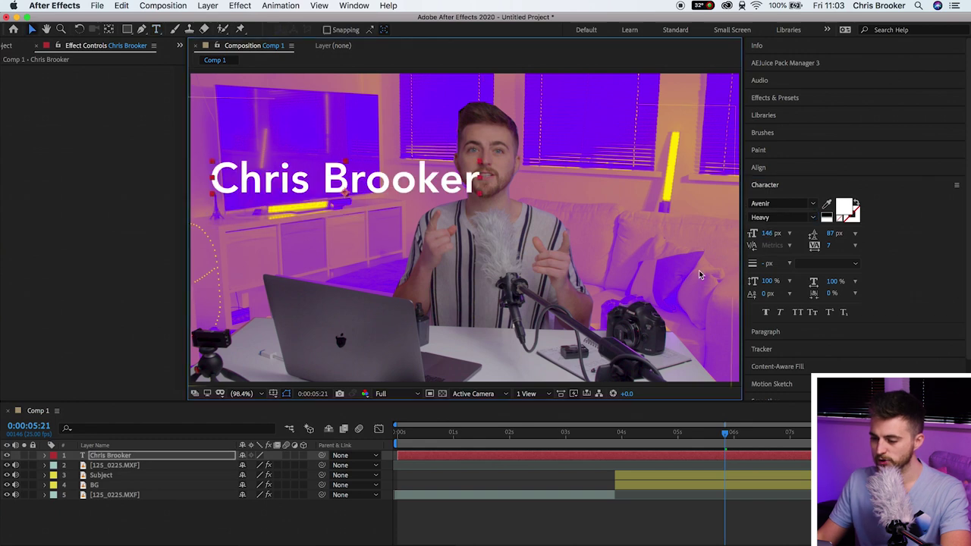
Give the name text a 2 px black stroke and style it in Pulp Fiction M54 Italic with -67 tracking
{"action": "left_click", "coordinate": [826, 217]}
{"action": "left_click", "coordinate": [850, 214]}
{"action": "left_click", "coordinate": [263, 88]}
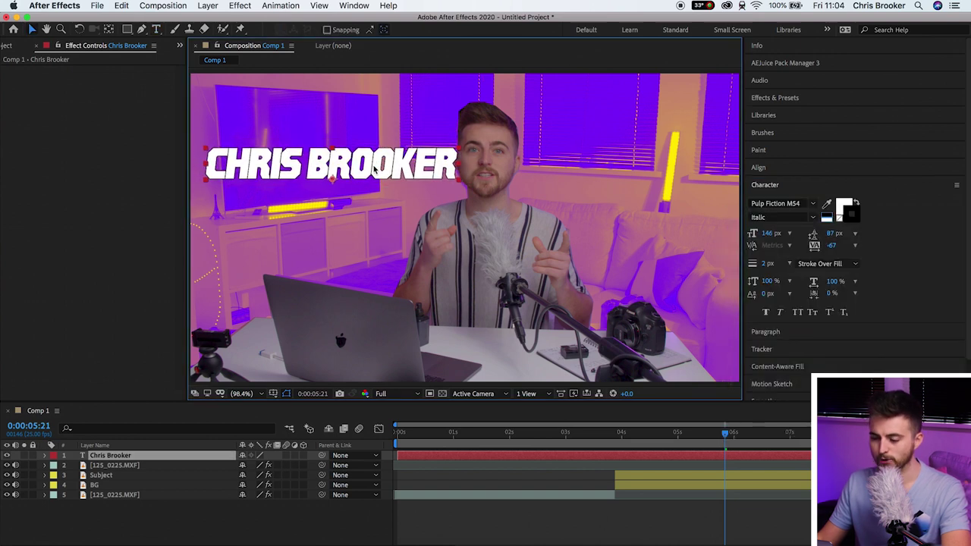
{"action": "left_click_drag", "start_coordinate": [373, 168], "coordinate": [374, 168]}
Place the name text layer between the Subject and BG layers and move the title behind the subject's head
{"action": "left_click_drag", "start_coordinate": [725, 435], "coordinate": [695, 444]}
{"action": "left_click_drag", "start_coordinate": [111, 456], "coordinate": [114, 483]}
{"action": "left_click", "coordinate": [308, 513]}
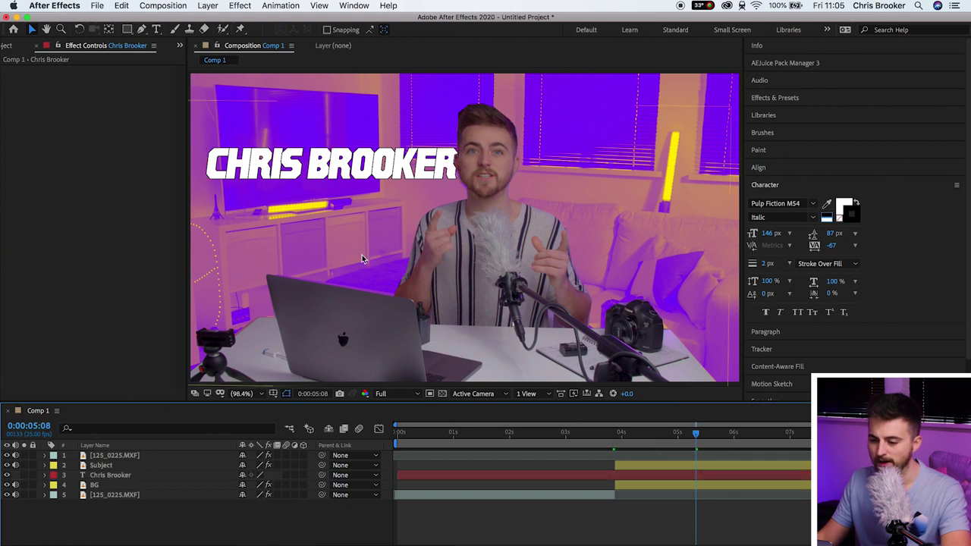
{"action": "left_click", "coordinate": [110, 475]}
{"action": "left_click_drag", "start_coordinate": [378, 163], "coordinate": [543, 175]}
At 0:00:03:23, keyframe the name layer's Position off-screen at 2400.8, 410.4
{"action": "left_click", "coordinate": [620, 444]}
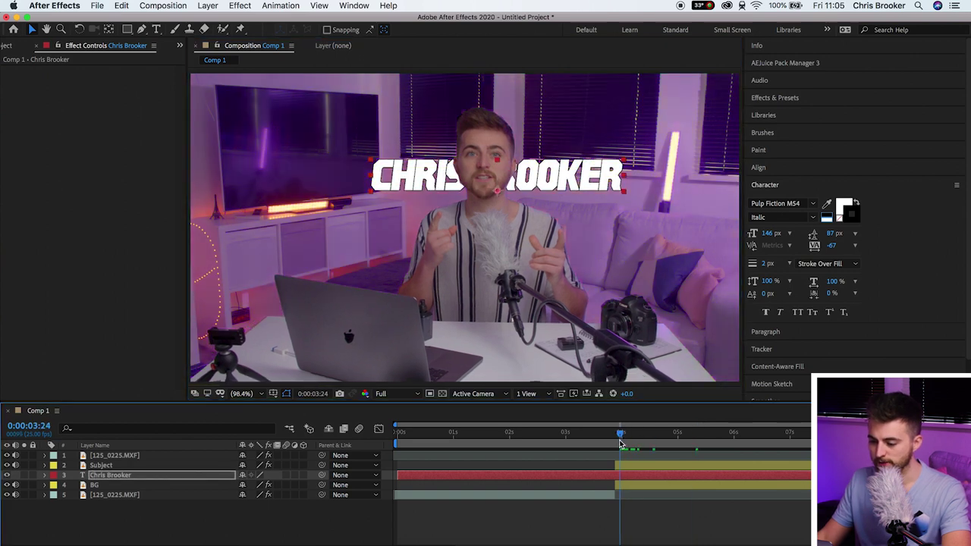
{"action": "left_click", "coordinate": [106, 477]}
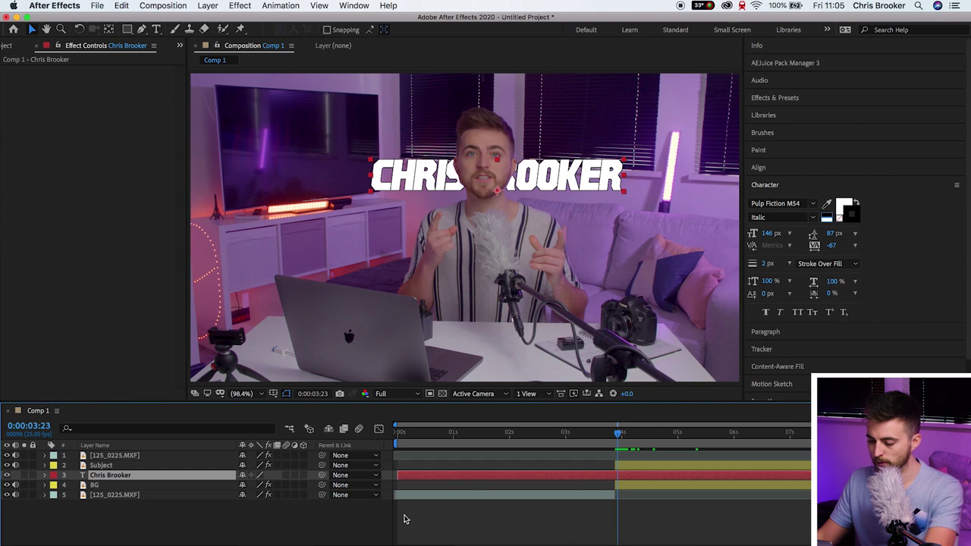
{"action": "key", "text": "p"}
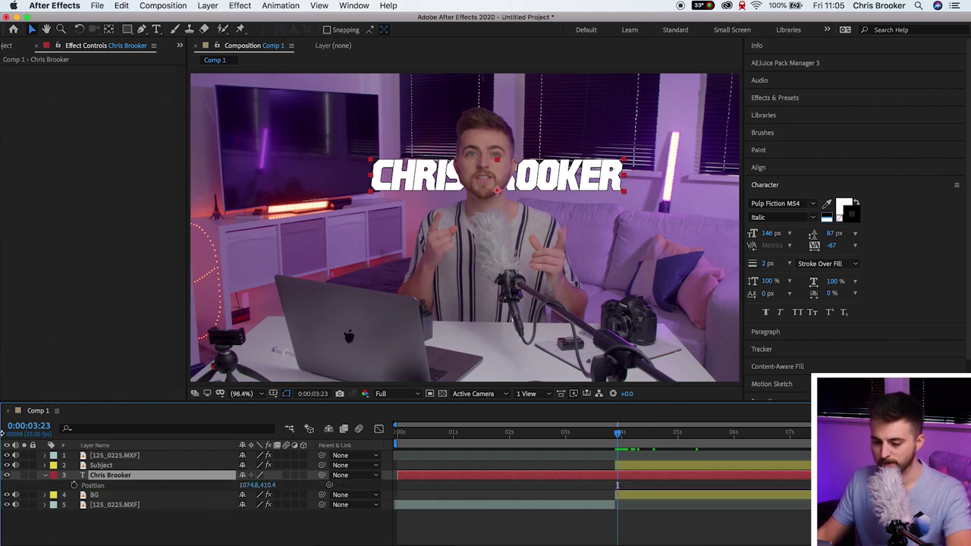
{"action": "left_click_drag", "start_coordinate": [238, 488], "coordinate": [339, 487]}
{"action": "key", "text": "Return"}
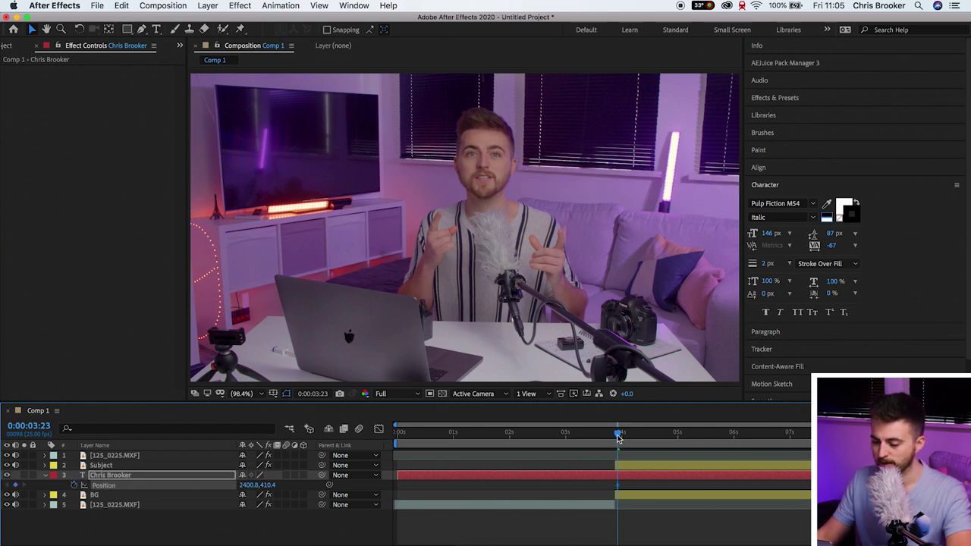
At 0:00:04:07, bring the name into the frame with a Position keyframe at 524.8, 410.4
{"action": "left_click_drag", "start_coordinate": [621, 438], "coordinate": [636, 441]}
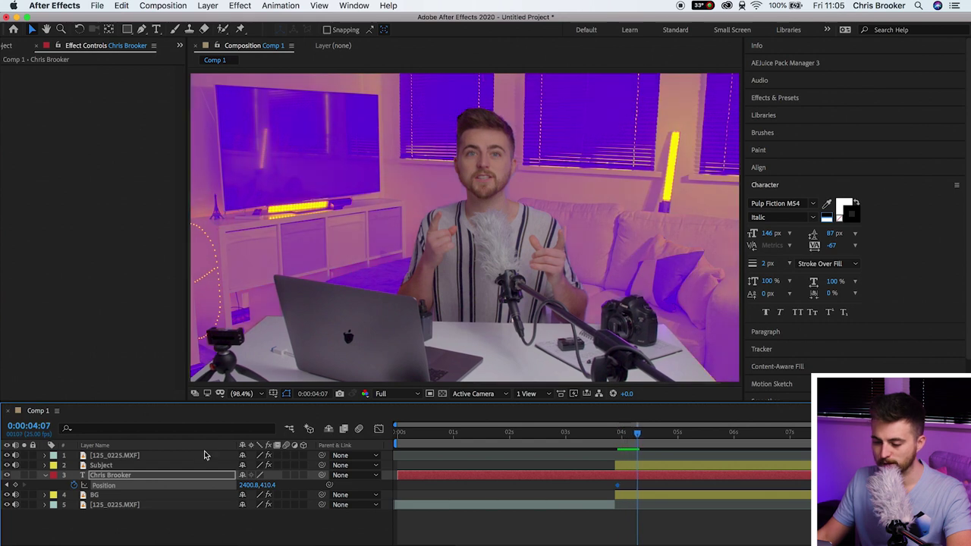
{"action": "left_click_drag", "start_coordinate": [109, 492], "coordinate": [85, 508]}
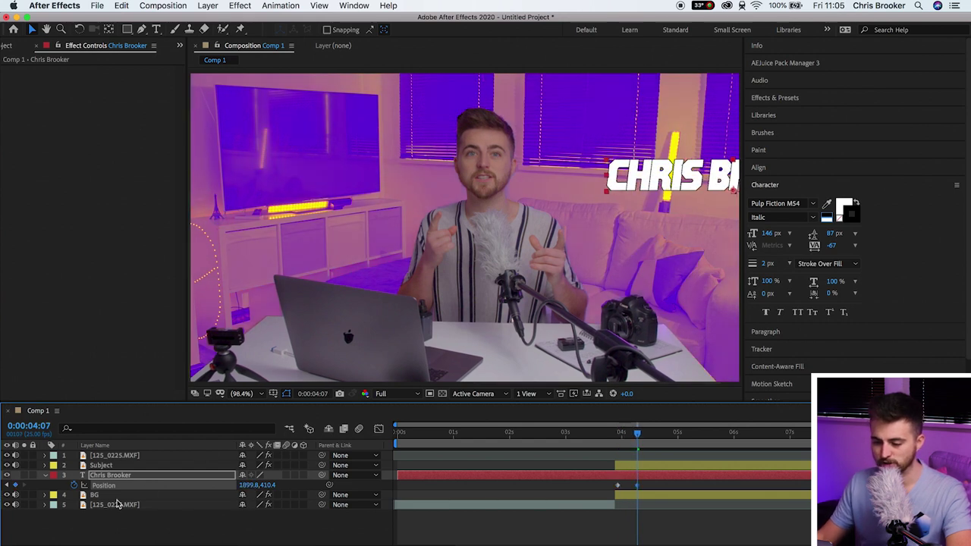
{"action": "left_click_drag", "start_coordinate": [254, 487], "coordinate": [95, 540]}
{"action": "left_click_drag", "start_coordinate": [245, 491], "coordinate": [302, 505]}
{"action": "mouse_move", "coordinate": [247, 484]}
{"action": "left_mouse_down"}
{"action": "mouse_move", "coordinate": [218, 488]}
{"action": "mouse_move", "coordinate": [228, 489]}
{"action": "left_mouse_up"}
{"action": "left_click_drag", "start_coordinate": [147, 504], "coordinate": [143, 505]}
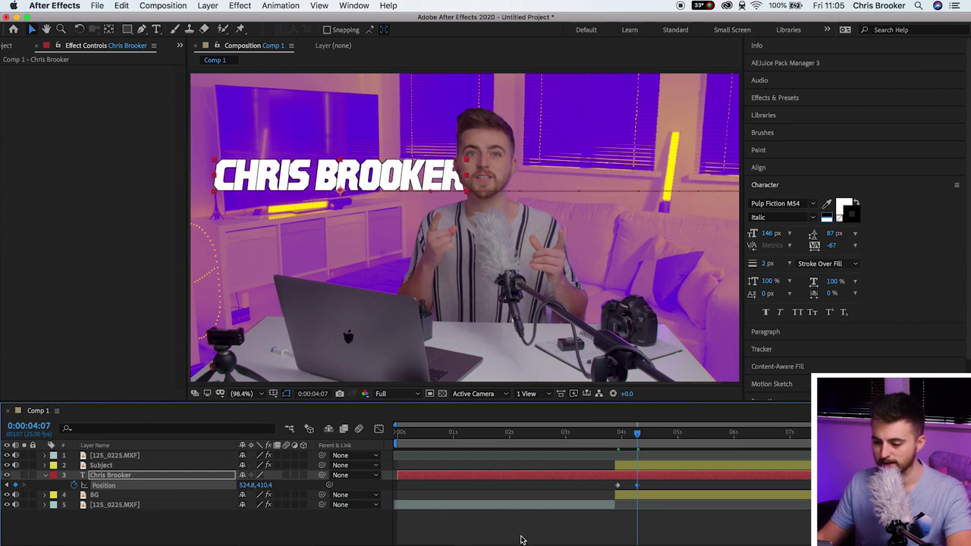
Add a Position keyframe at 0:00:04:13 with the name at 524.8, and overshoot the 0:00:04:07 keyframe to 335.8, 410.4
{"action": "left_click_drag", "start_coordinate": [639, 438], "coordinate": [645, 439]}
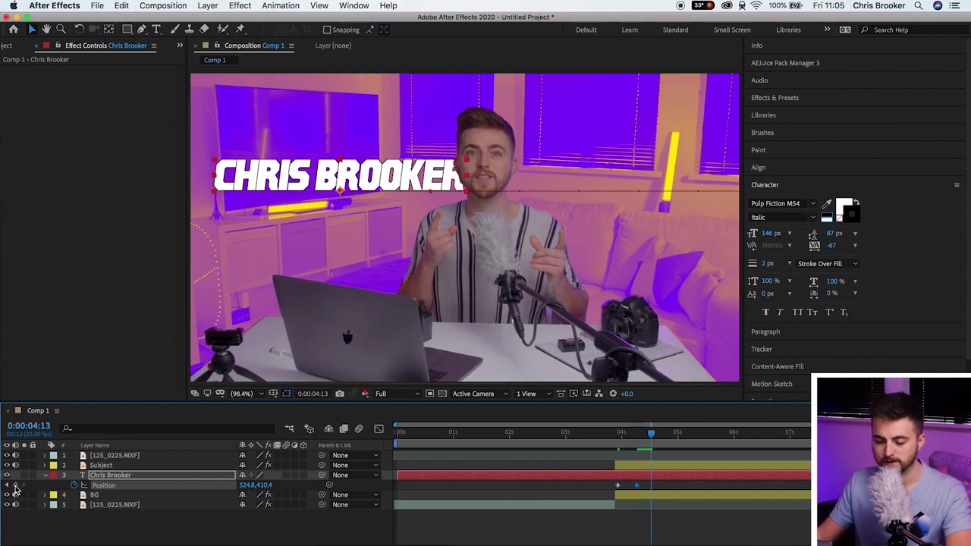
{"action": "left_click_drag", "start_coordinate": [650, 437], "coordinate": [641, 439]}
{"action": "left_click_drag", "start_coordinate": [244, 484], "coordinate": [172, 489]}
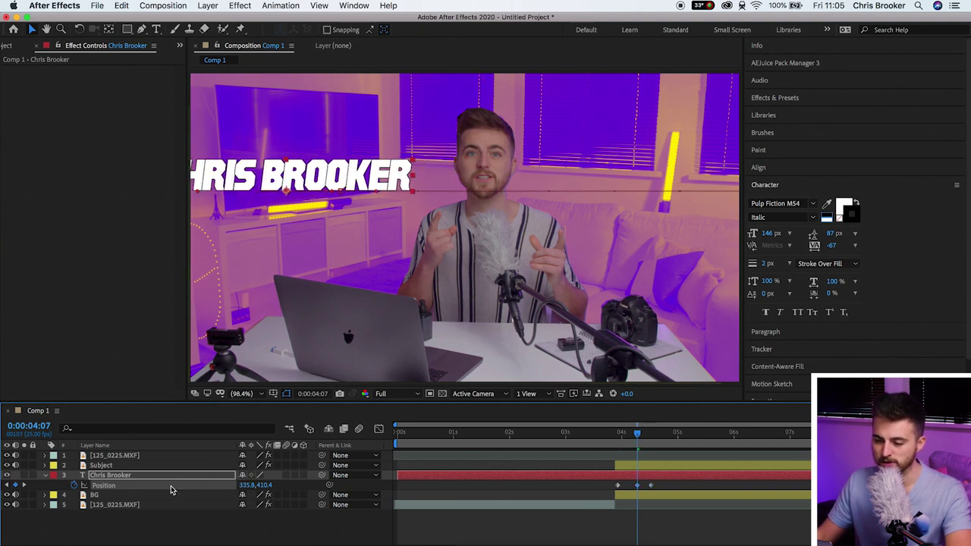
Preview the name's slide-in animation from just before it enters, and deselect the layer
{"action": "left_click", "coordinate": [607, 436]}
{"action": "key", "text": "space"}
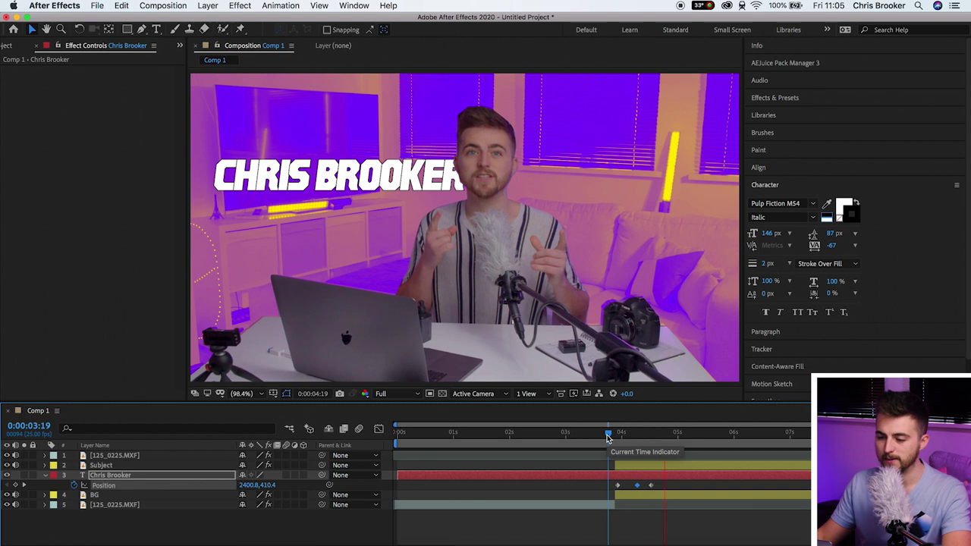
{"action": "left_click", "coordinate": [608, 432]}
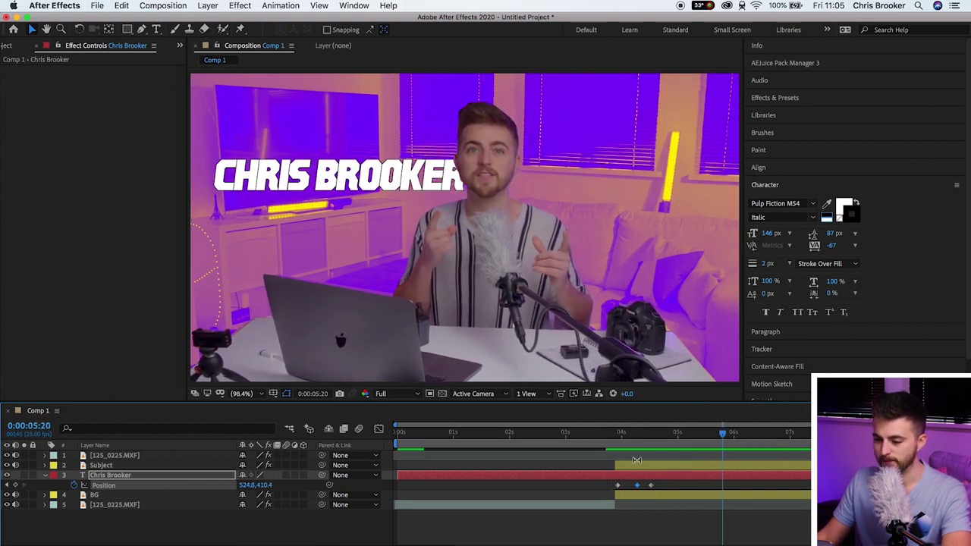
{"action": "left_click", "coordinate": [613, 433]}
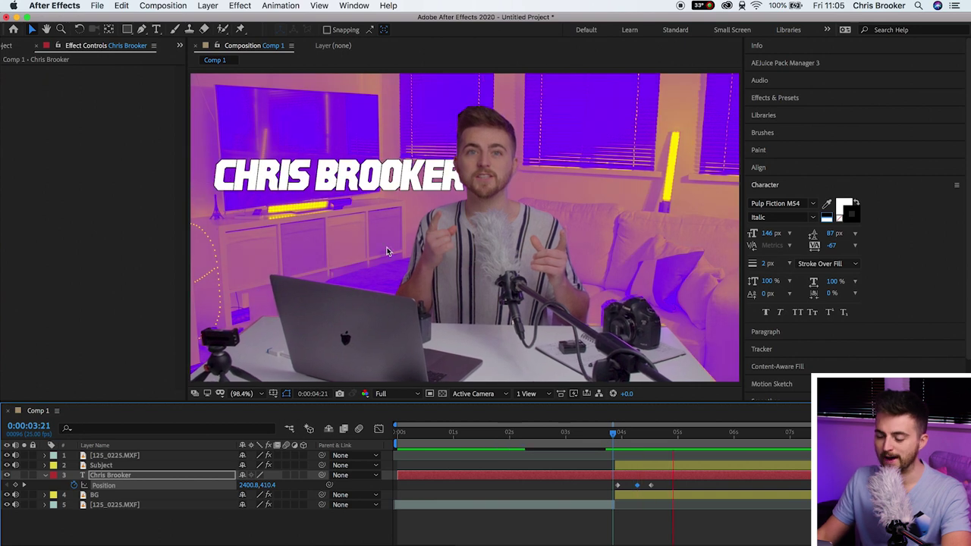
{"action": "left_click", "coordinate": [563, 517]}
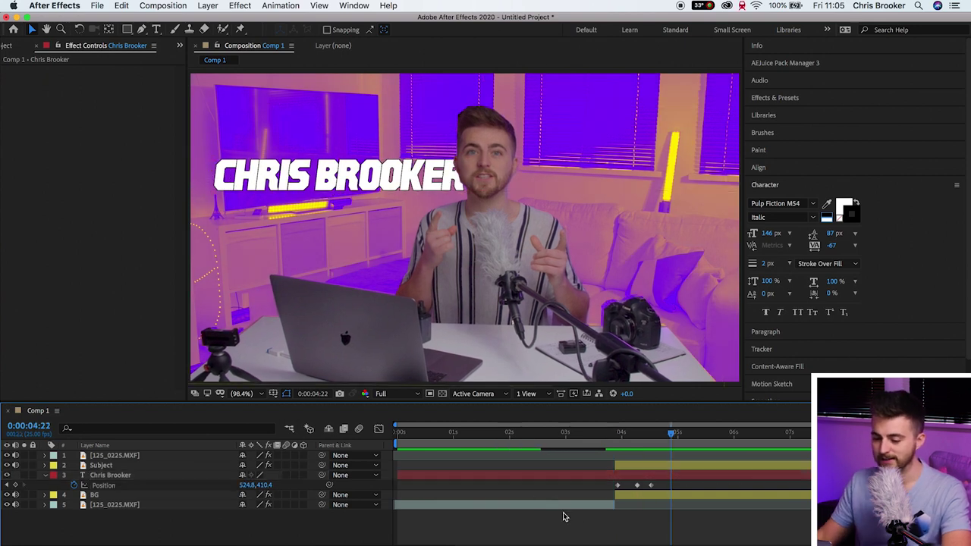
Duplicate the name text layer and change the lower copy's text to VIDEO CREATOR
{"action": "left_click", "coordinate": [112, 475]}
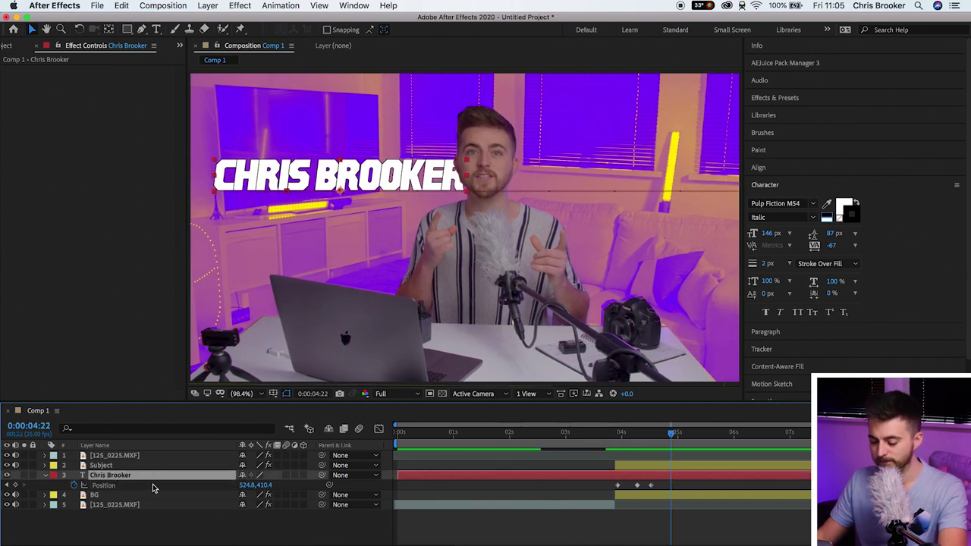
{"action": "key", "text": "super+d"}
{"action": "left_click", "coordinate": [136, 485]}
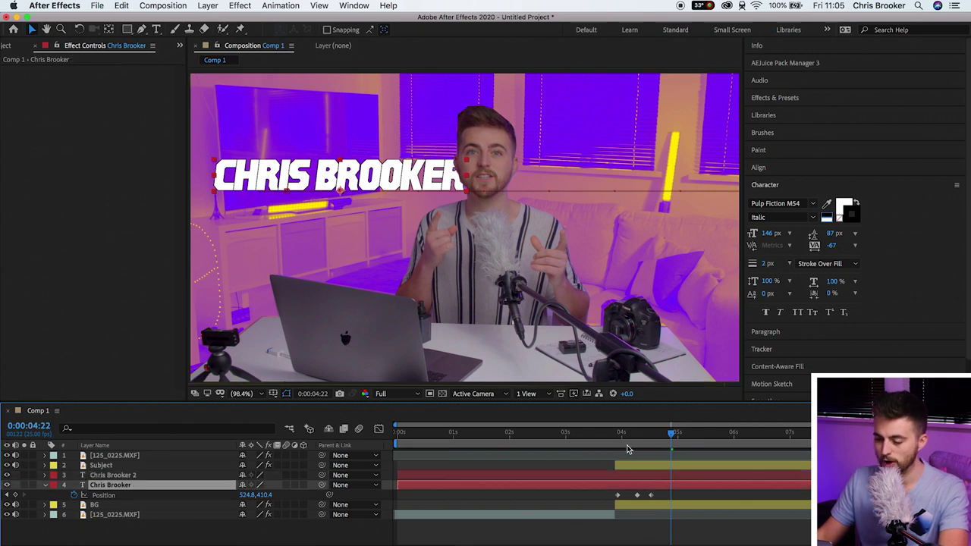
{"action": "double_click", "coordinate": [132, 486]}
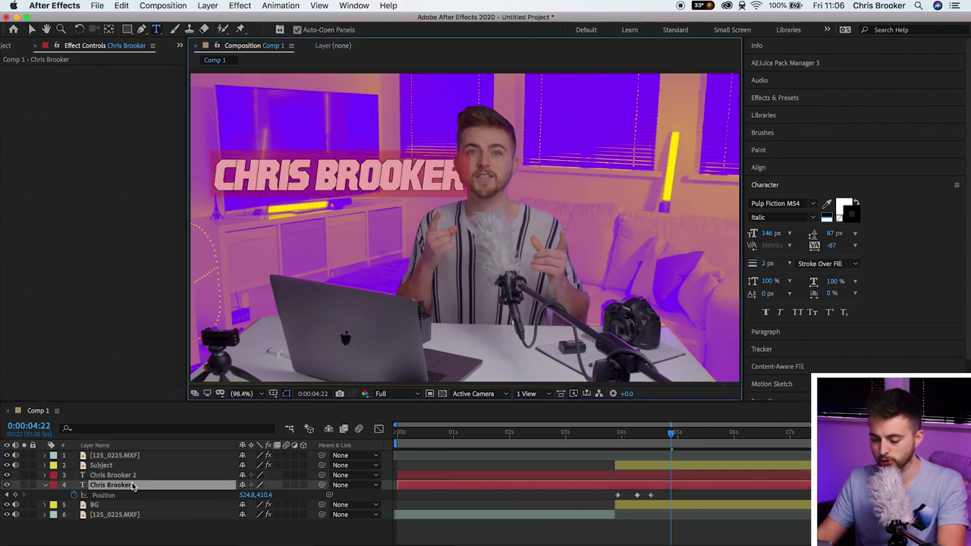
{"action": "type", "text": "VIEEO"}
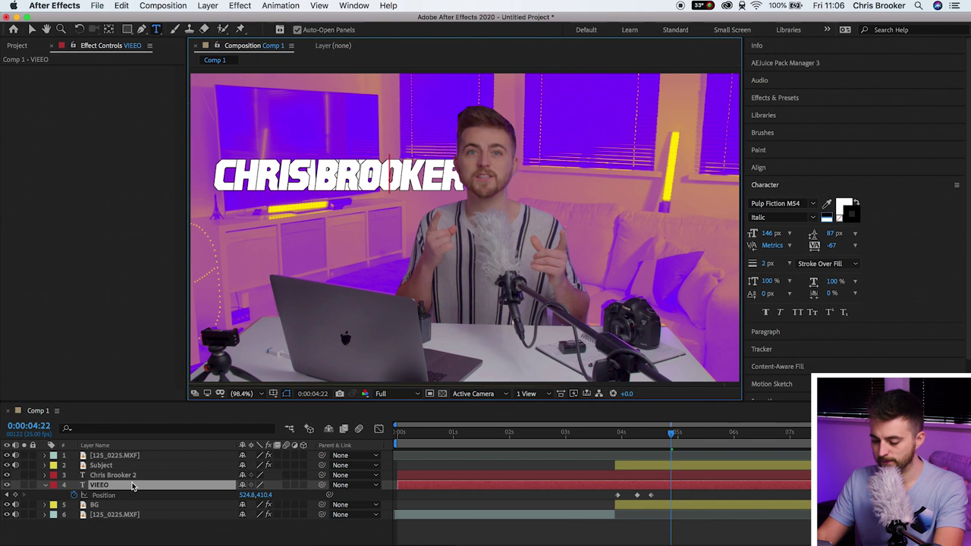
{"action": "key", "text": "BackSpace"}
{"action": "key", "text": "BackSpace"}
{"action": "key", "text": "BackSpace"}
{"action": "key", "text": "BackSpace"}
{"action": "key", "text": "BackSpace"}
{"action": "key", "text": "BackSpace"}
{"action": "key", "text": "BackSpace"}
{"action": "key", "text": "BackSpace"}
{"action": "key", "text": "BackSpace"}
{"action": "type", "text": "IDEO CREATOR"}
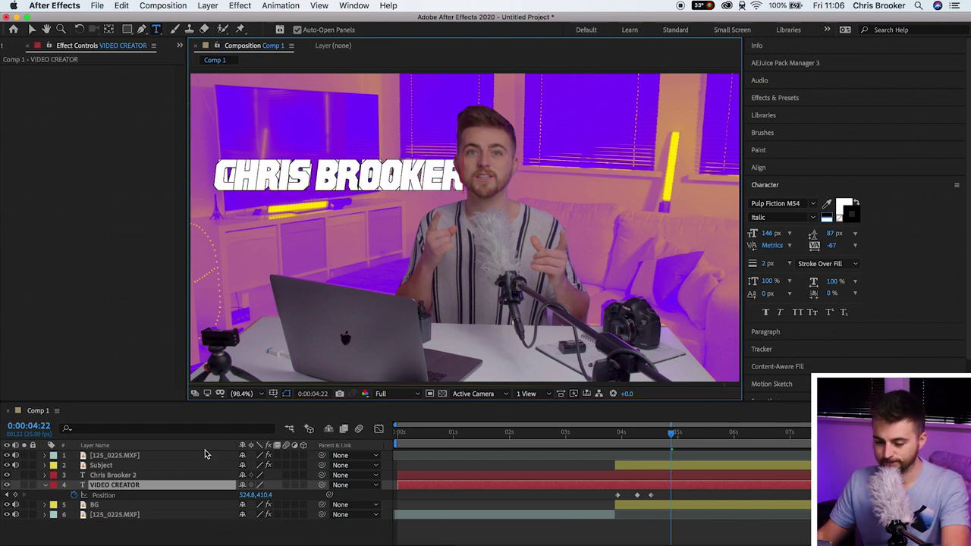
Set the VIDEO CREATOR text to 74 px and shift all its Position keyframes to a vertical value of 472.4, beneath the name
{"action": "left_click", "coordinate": [32, 29]}
{"action": "left_click_drag", "start_coordinate": [766, 236], "coordinate": [726, 236]}
{"action": "left_click_drag", "start_coordinate": [672, 433], "coordinate": [653, 442]}
{"action": "key", "text": "equal"}
{"action": "key", "text": "equal"}
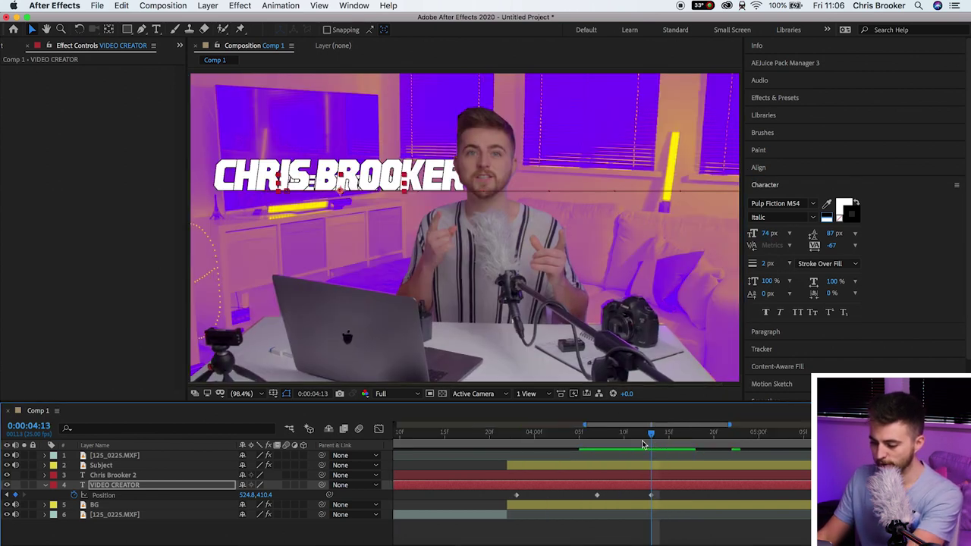
{"action": "left_click_drag", "start_coordinate": [680, 508], "coordinate": [499, 493]}
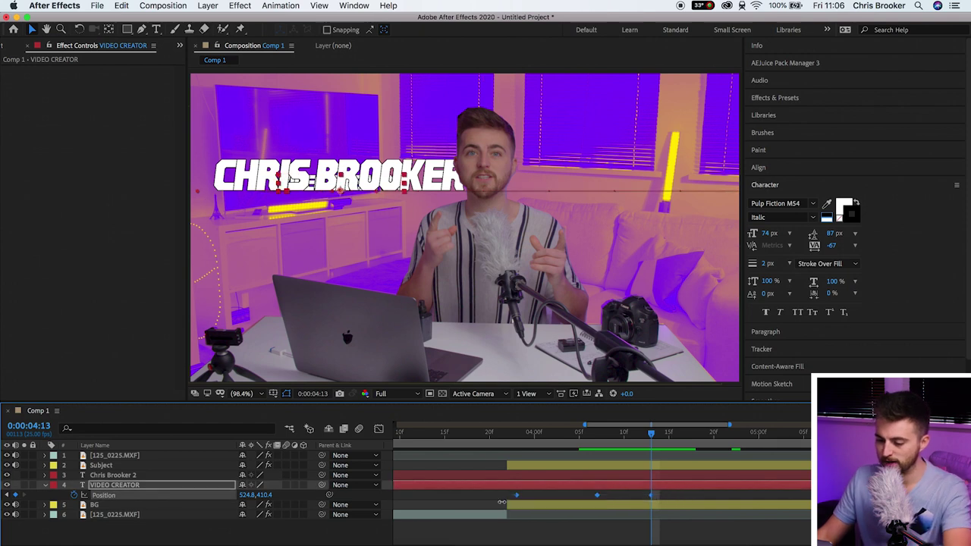
{"action": "left_click_drag", "start_coordinate": [689, 495], "coordinate": [594, 499]}
{"action": "left_click_drag", "start_coordinate": [500, 502], "coordinate": [500, 500]}
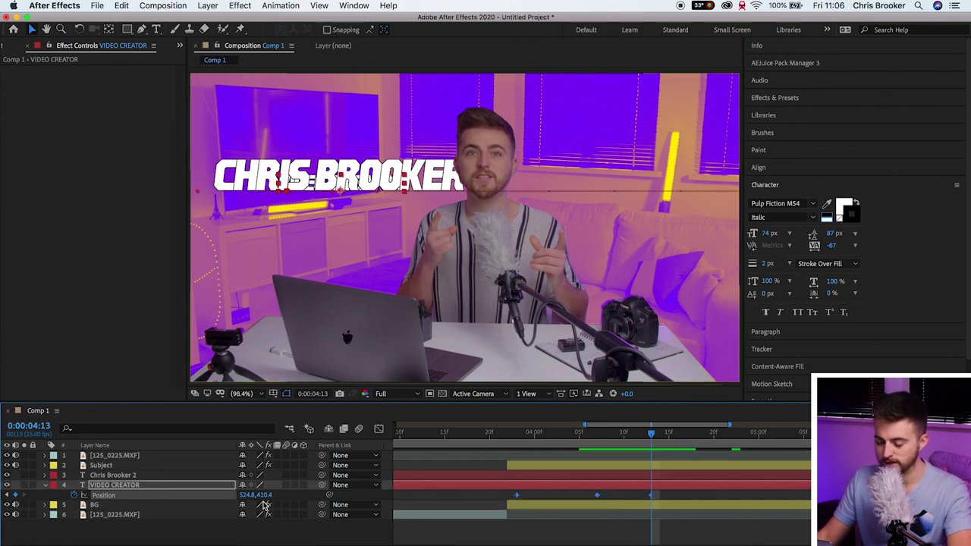
{"action": "left_click_drag", "start_coordinate": [264, 494], "coordinate": [302, 495]}
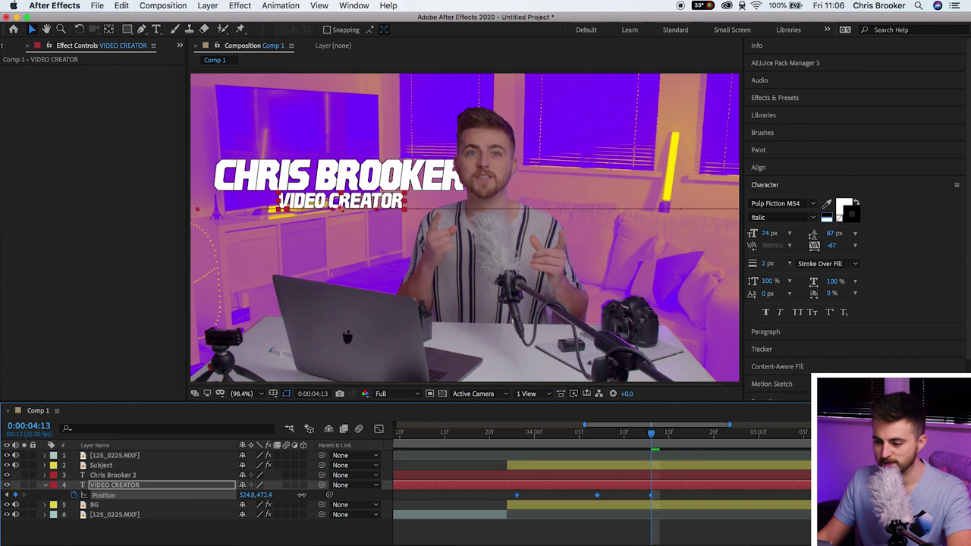
{"action": "left_click", "coordinate": [708, 503]}
At 0:00:08:01, add Position keyframes to both text layers holding them in place
{"action": "left_click_drag", "start_coordinate": [650, 434], "coordinate": [500, 451]}
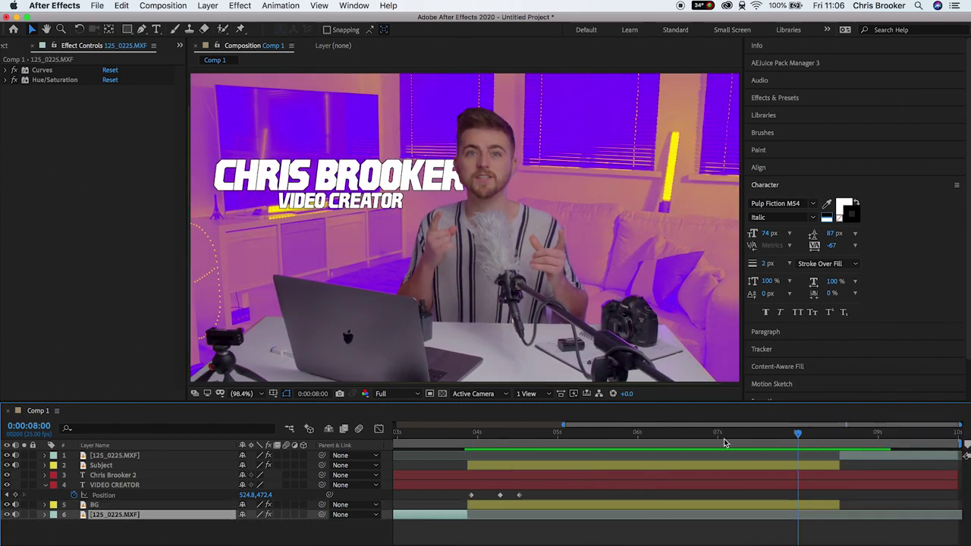
{"action": "mouse_move", "coordinate": [791, 434]}
{"action": "left_mouse_down"}
{"action": "mouse_move", "coordinate": [826, 438]}
{"action": "mouse_move", "coordinate": [802, 439]}
{"action": "left_mouse_up"}
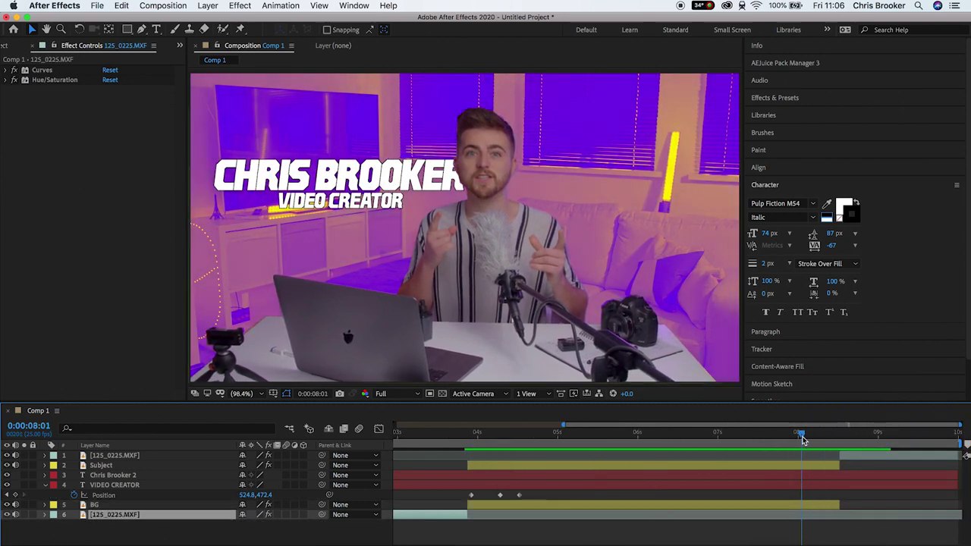
{"action": "left_click", "coordinate": [121, 484]}
{"action": "left_click", "coordinate": [129, 476], "text": "shift"}
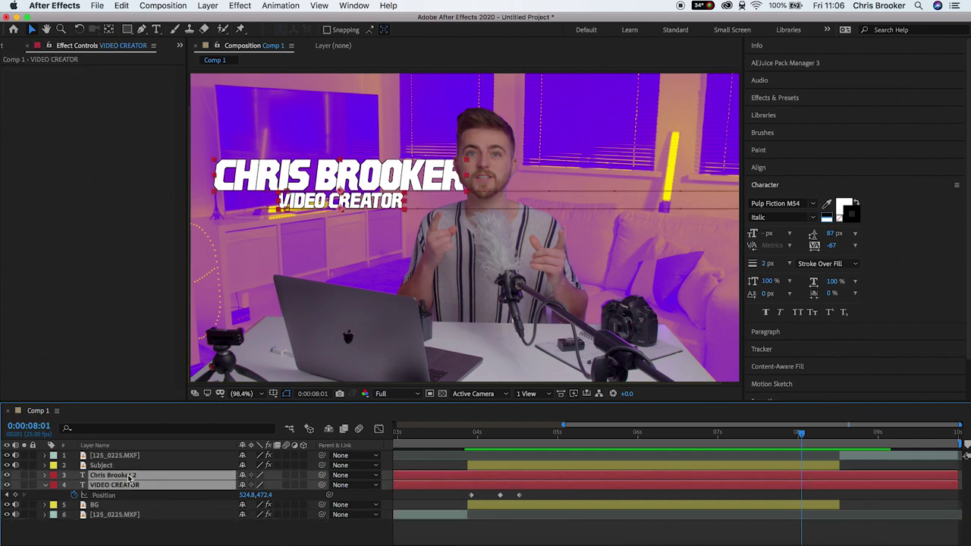
{"action": "key", "text": "u"}
{"action": "key", "text": "u"}
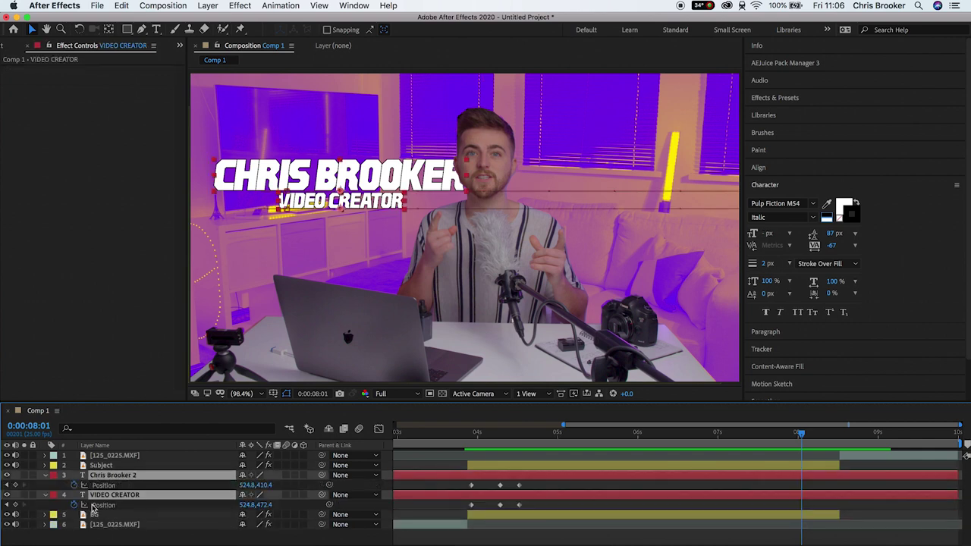
{"action": "left_click", "coordinate": [15, 485]}
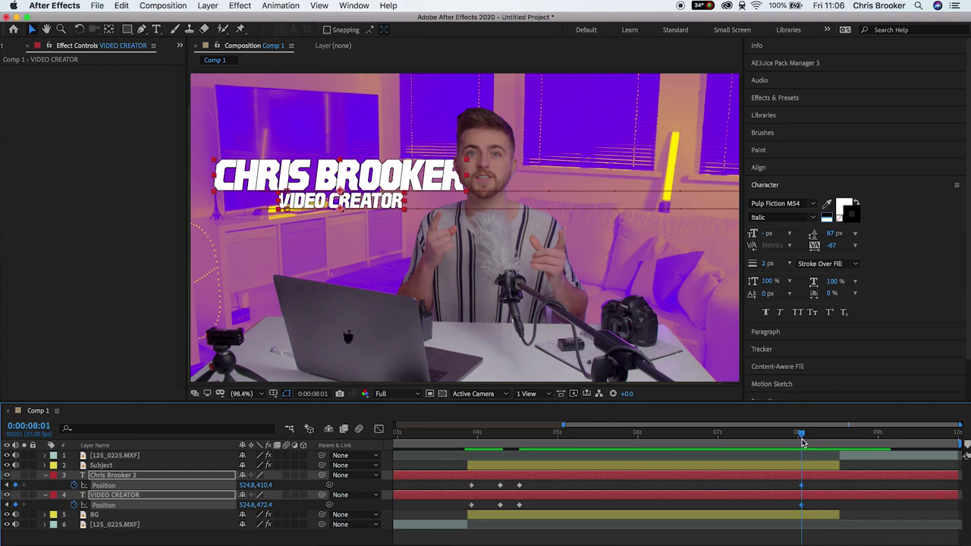
At 0:00:08:08, move the texts off-screen, with the name's Position at 2511.8, 410.4 and VIDEO CREATOR's at -296.2, 472.4
{"action": "left_click_drag", "start_coordinate": [799, 434], "coordinate": [821, 440]}
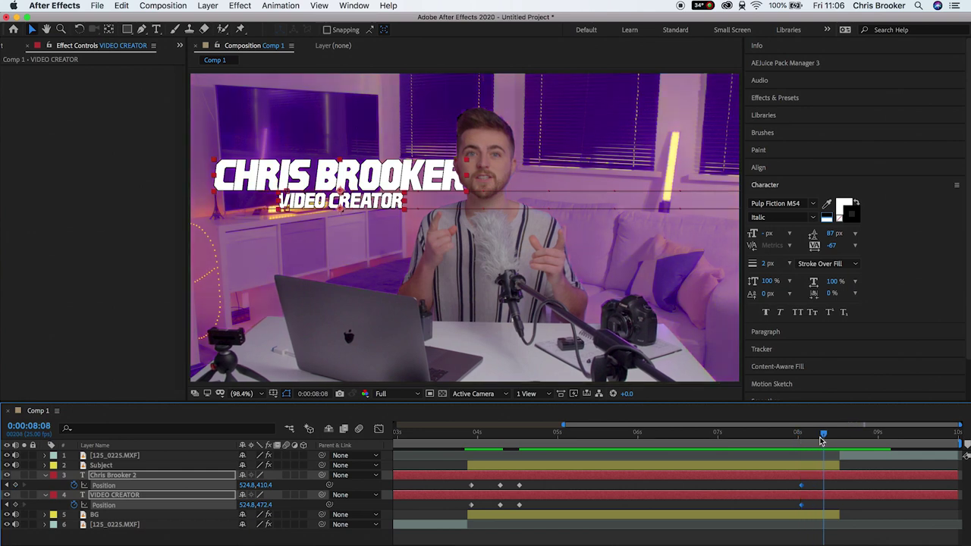
{"action": "left_click", "coordinate": [847, 489]}
{"action": "left_click_drag", "start_coordinate": [250, 486], "coordinate": [119, 512]}
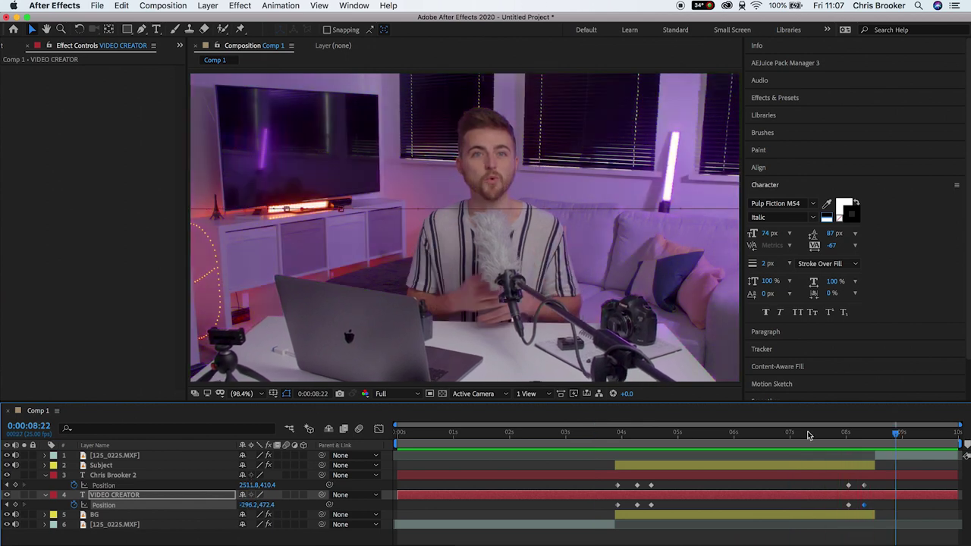
Preview the complete title and freeze-frame animation from 0:00:03:08
{"action": "left_click", "coordinate": [610, 453]}
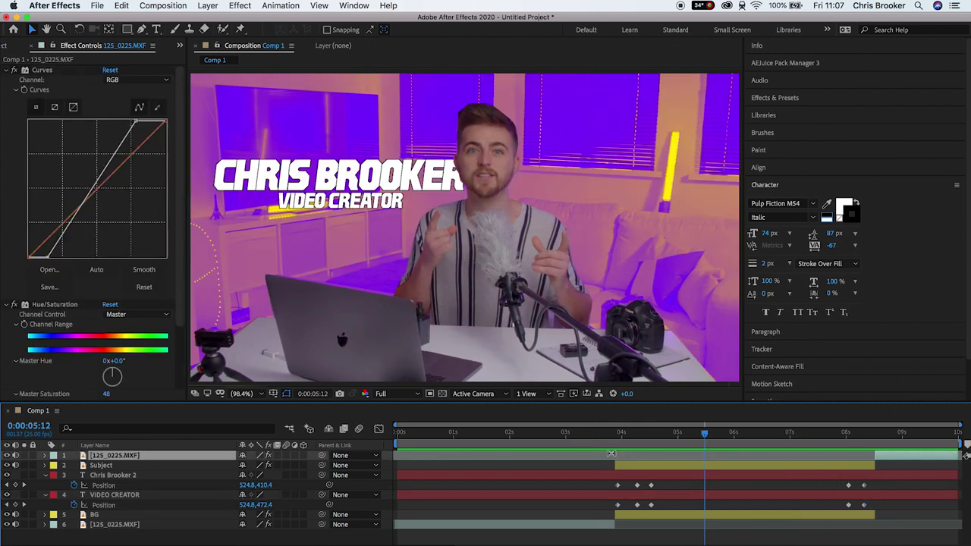
{"action": "left_click", "coordinate": [584, 431]}
{"action": "key", "text": "space"}
{"action": "left_click", "coordinate": [653, 467]}
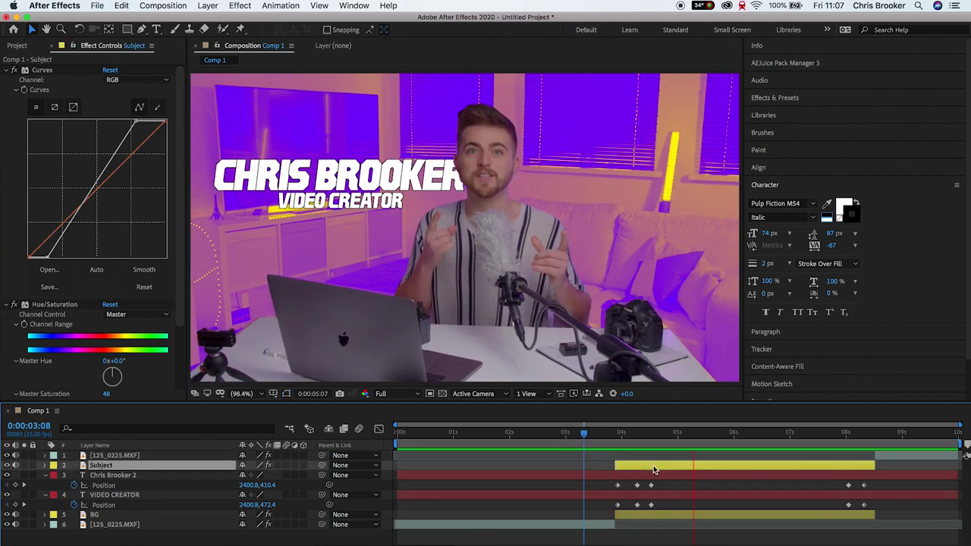
Add a second Curves effect from the Color Correction category to the Subject layer
{"action": "left_click", "coordinate": [775, 98]}
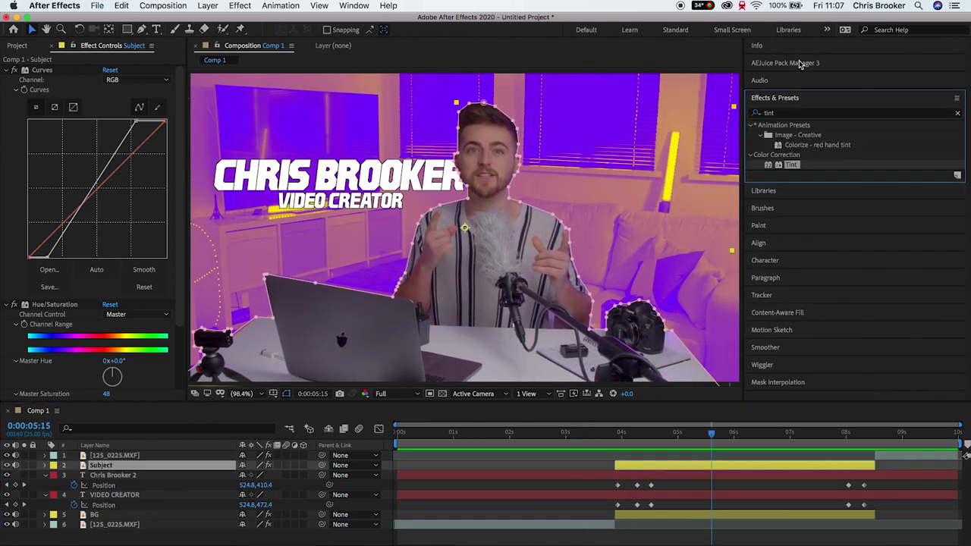
{"action": "left_click", "coordinate": [957, 114]}
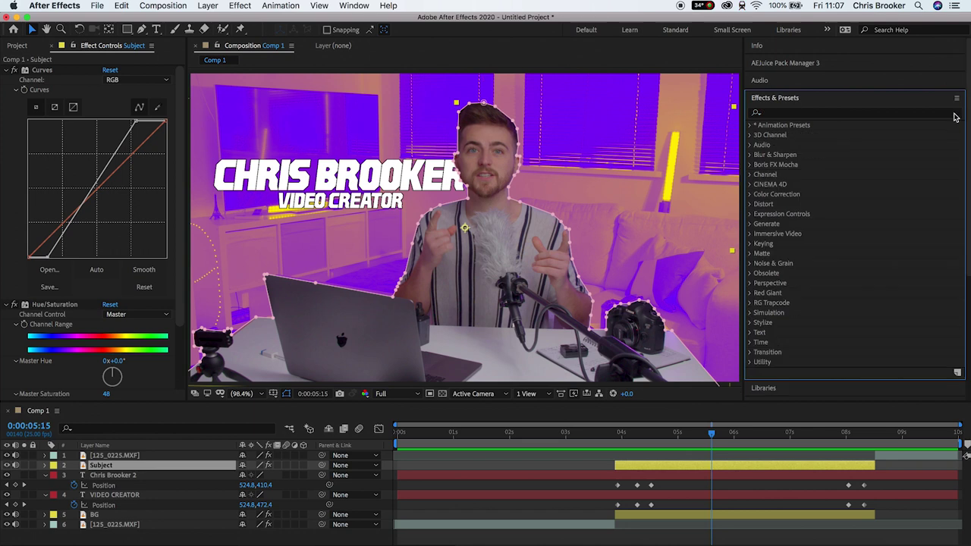
{"action": "left_click", "coordinate": [750, 195]}
{"action": "scroll", "coordinate": [841, 336], "scroll_direction": "down", "scroll_amount": 3}
{"action": "scroll", "coordinate": [838, 291], "scroll_direction": "down", "scroll_amount": 5}
{"action": "scroll", "coordinate": [842, 295], "scroll_direction": "up", "scroll_amount": 8}
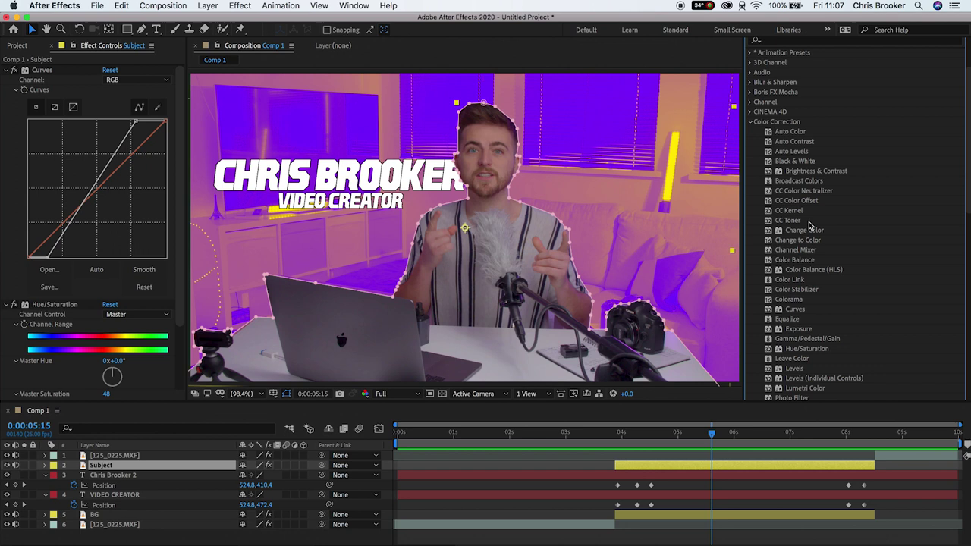
{"action": "left_click", "coordinate": [788, 300]}
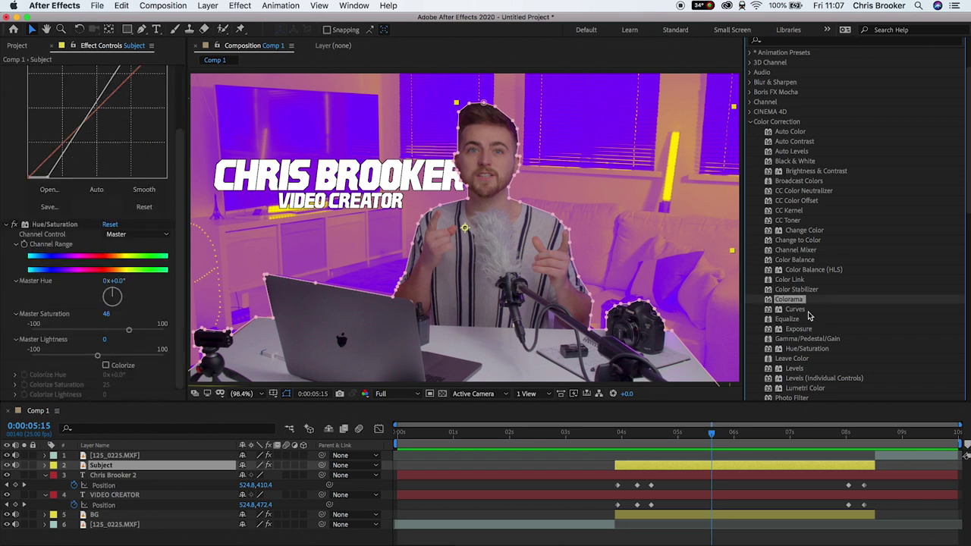
{"action": "left_click", "coordinate": [794, 311]}
{"action": "left_click_drag", "start_coordinate": [724, 417], "coordinate": [709, 466]}
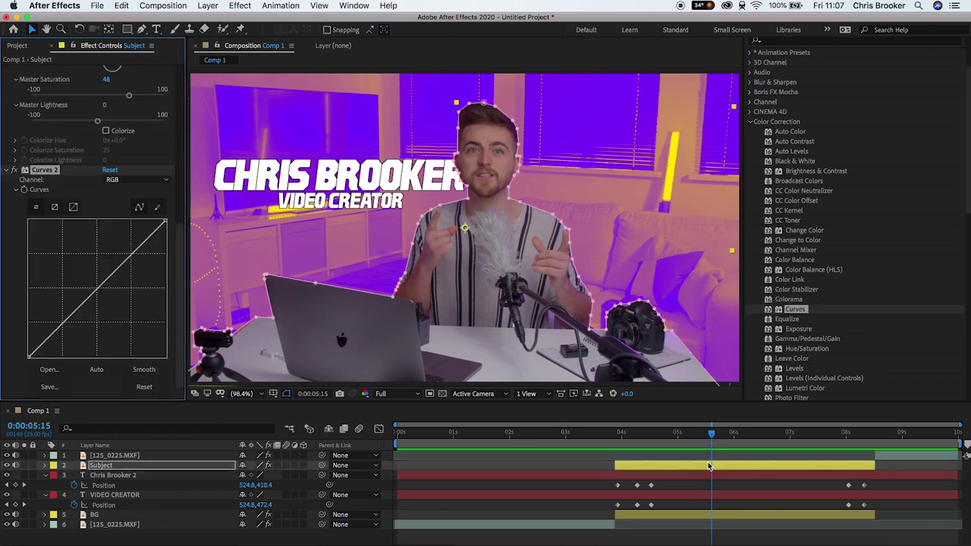
Keyframe the second Curves effect at the start of the freeze frame, and nudge its RGB curve at 0:00:08:10 to add another keyframe
{"action": "left_click_drag", "start_coordinate": [643, 444], "coordinate": [620, 439]}
{"action": "left_click", "coordinate": [24, 191]}
{"action": "left_click_drag", "start_coordinate": [726, 435], "coordinate": [870, 440]}
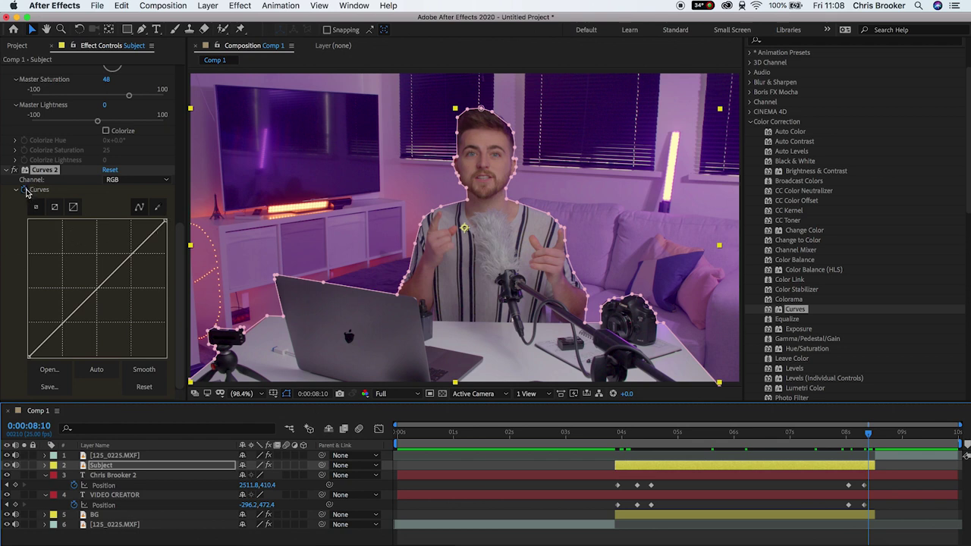
{"action": "left_click", "coordinate": [165, 223]}
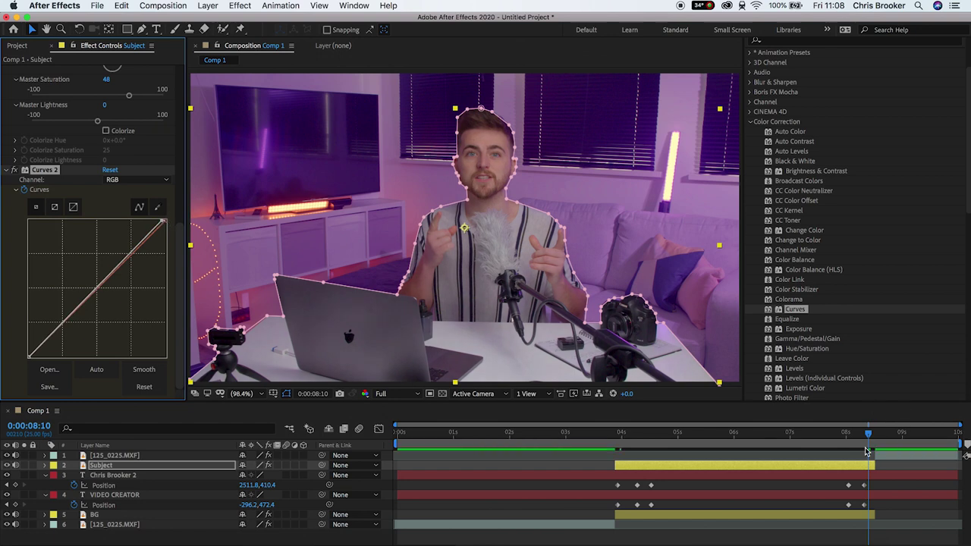
At 0:00:06:06, distort the second Curves effect's RGB and individual color channel curves for a stylized red subject, and preview the transition
{"action": "left_click_drag", "start_coordinate": [868, 434], "coordinate": [747, 434]}
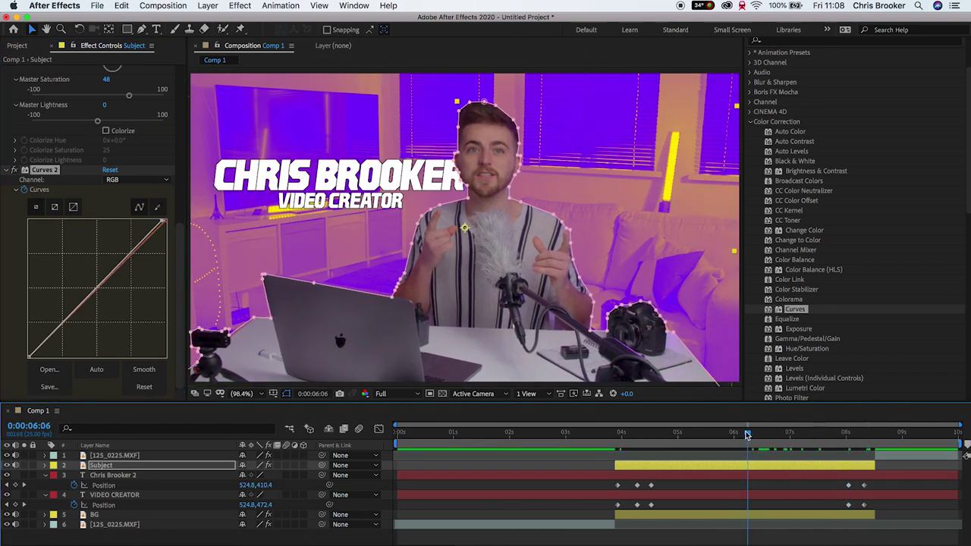
{"action": "left_click_drag", "start_coordinate": [165, 219], "coordinate": [157, 219]}
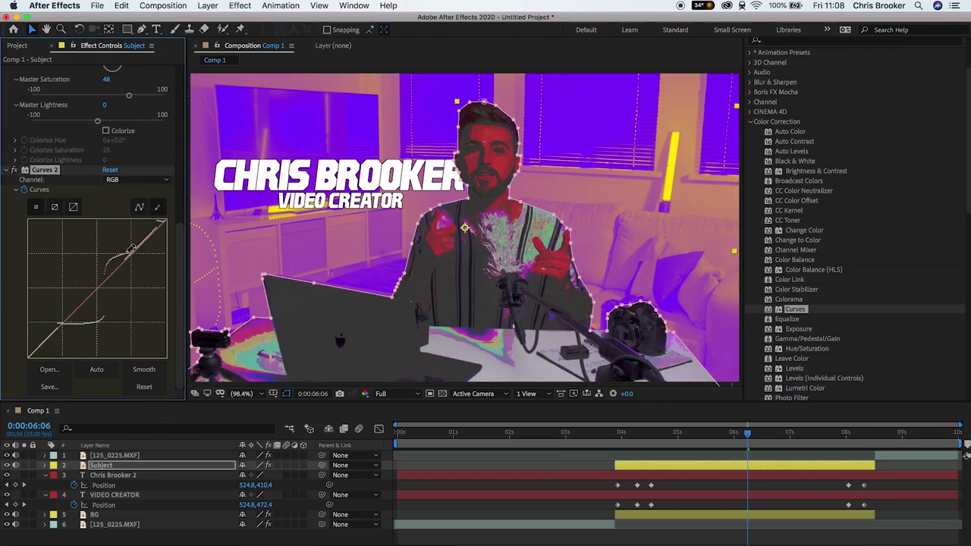
{"action": "left_click_drag", "start_coordinate": [123, 265], "coordinate": [130, 261]}
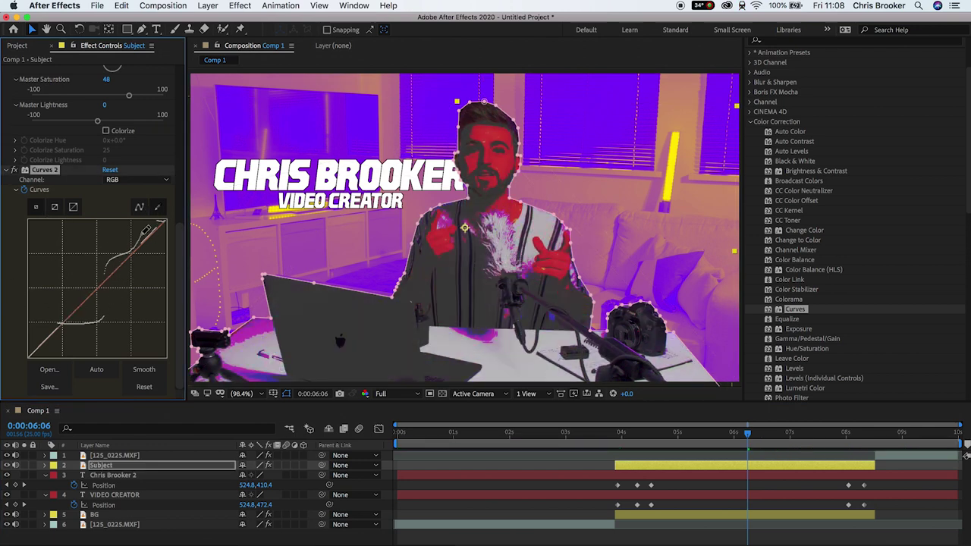
{"action": "left_click", "coordinate": [137, 179]}
{"action": "left_click", "coordinate": [121, 212]}
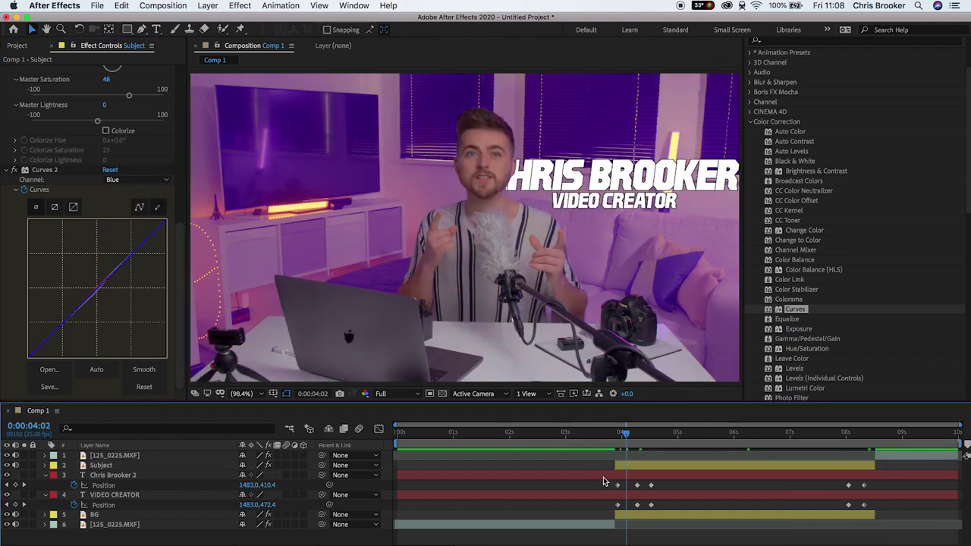
{"action": "key", "text": "space"}
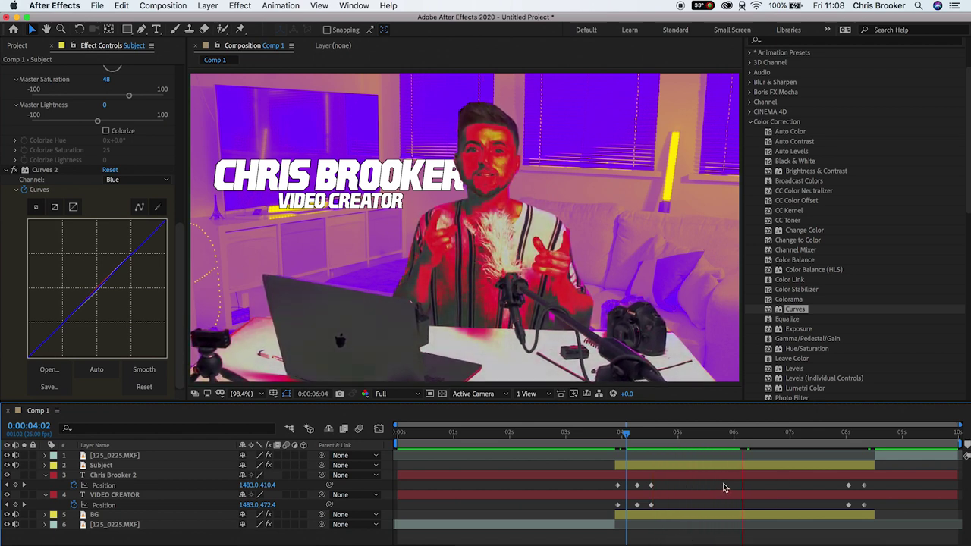
{"action": "key", "text": "space"}
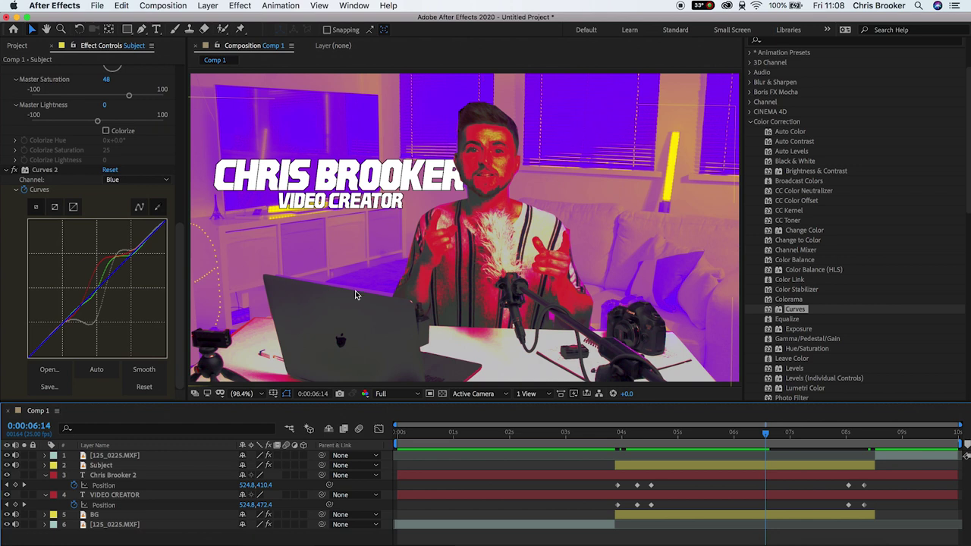
Duplicate the Subject layer and remove the animated second Curves effect from the copy
{"action": "left_click", "coordinate": [648, 465]}
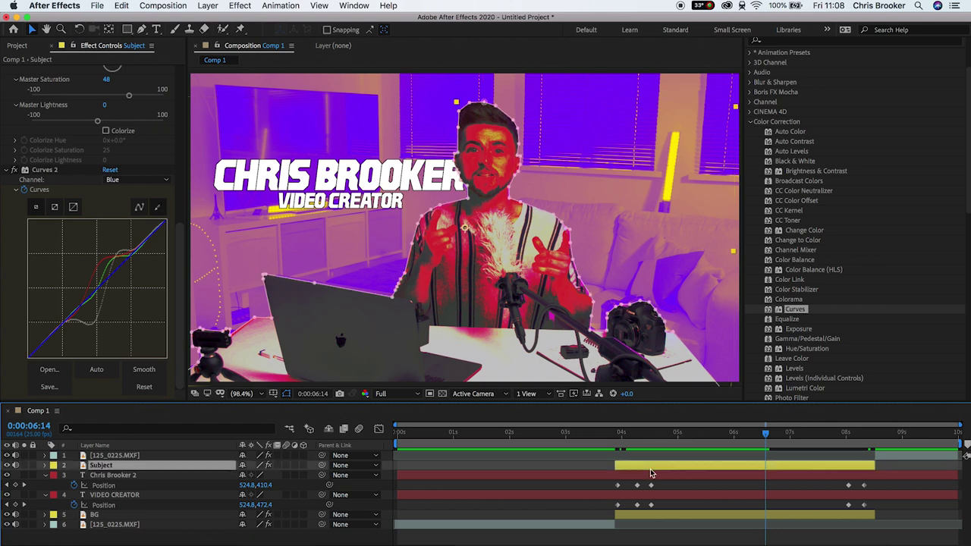
{"action": "key", "text": "super+d"}
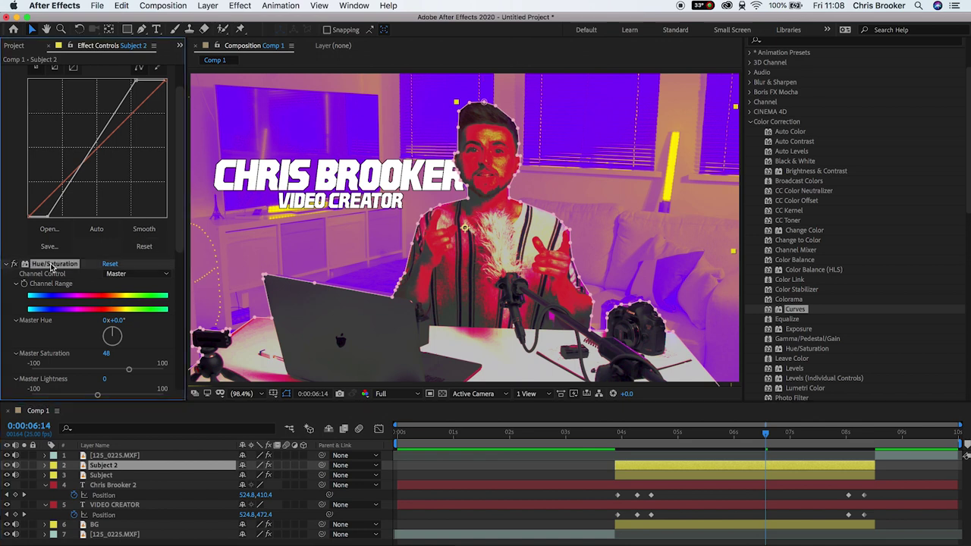
{"action": "scroll", "coordinate": [12, 205], "scroll_direction": "down", "scroll_amount": 8}
{"action": "left_click", "coordinate": [42, 171]}
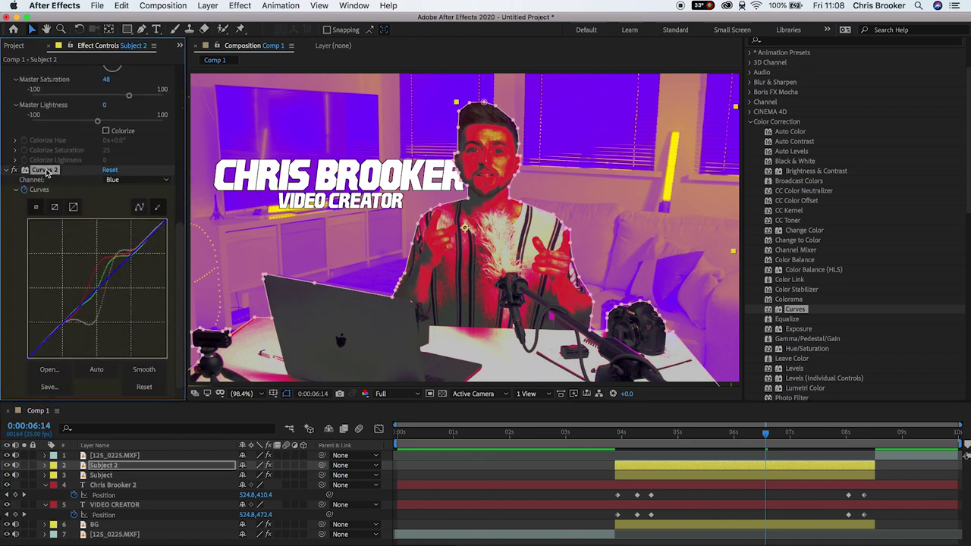
{"action": "key", "text": "Delete"}
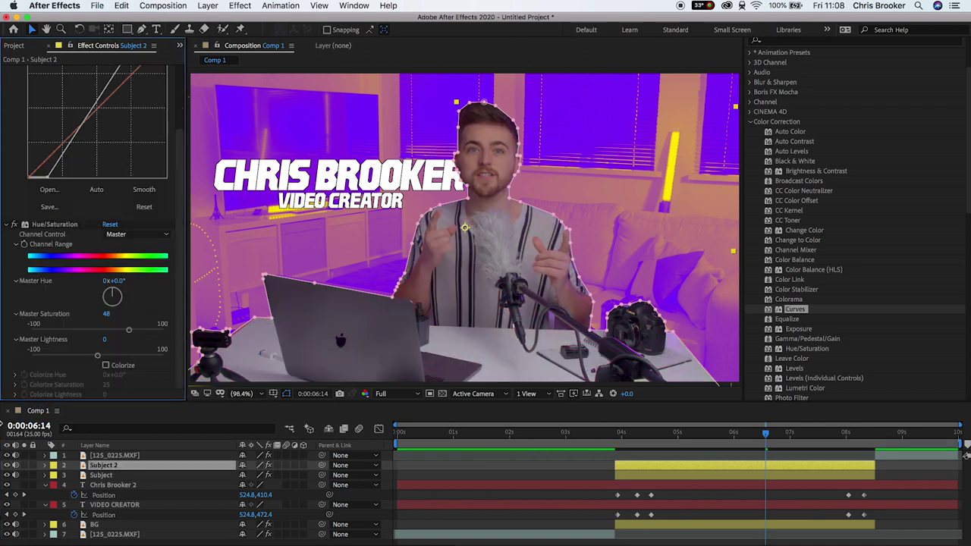
Set the duplicate subject's Scale keyframe at 0:00:06:05 to 104%, and readjust the value to offset it from the original
{"action": "key", "text": "u"}
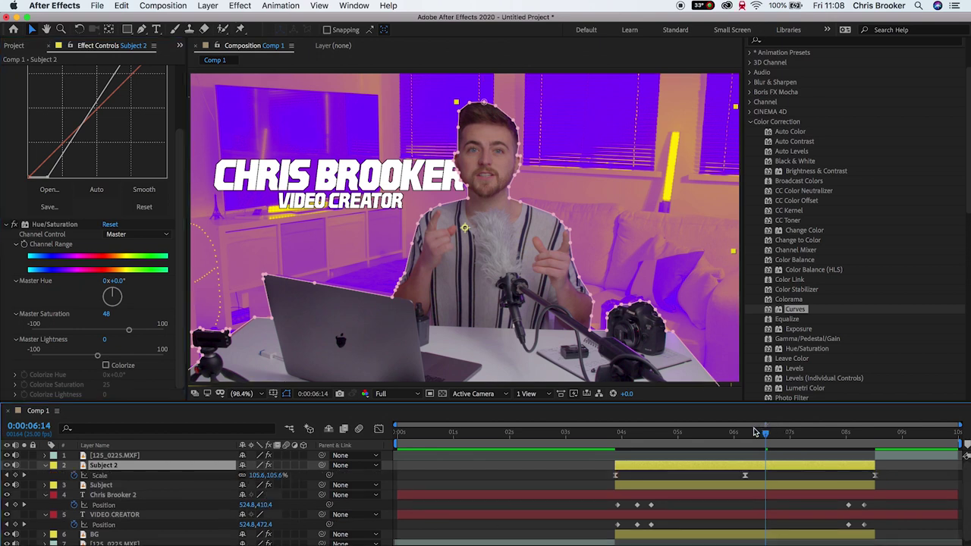
{"action": "left_click_drag", "start_coordinate": [755, 436], "coordinate": [748, 436]}
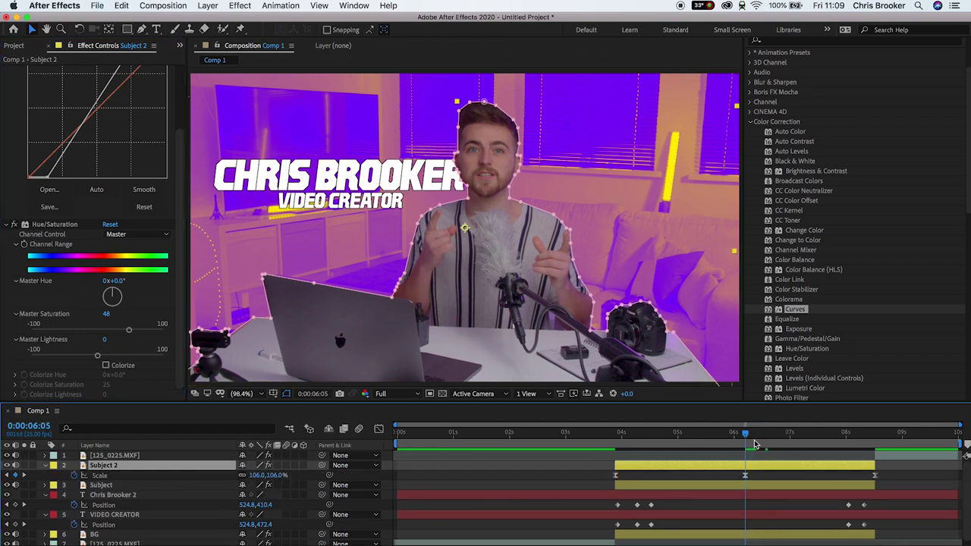
{"action": "key", "text": "equal"}
{"action": "key", "text": "equal"}
{"action": "key", "text": "equal"}
{"action": "left_click", "coordinate": [744, 477]}
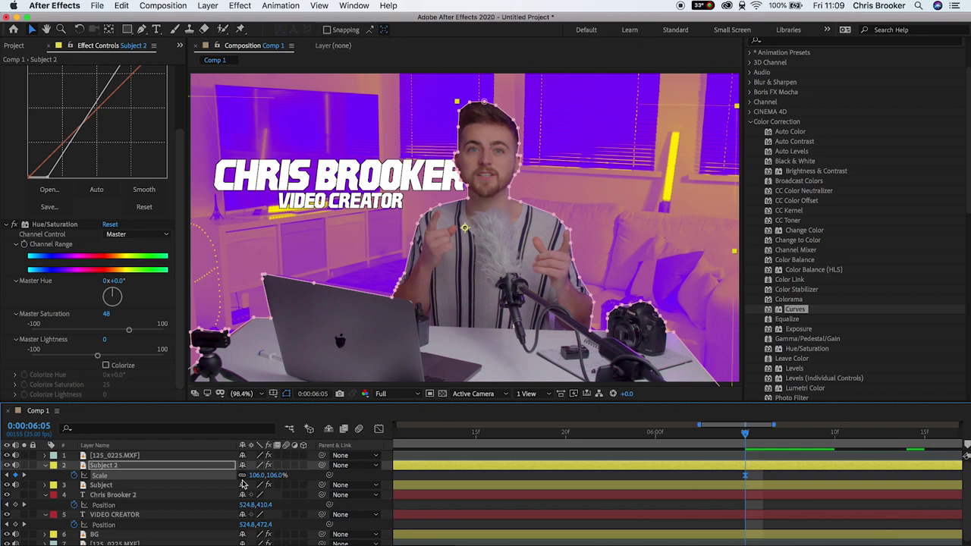
{"action": "type", "text": "104"}
{"action": "key", "text": "Return"}
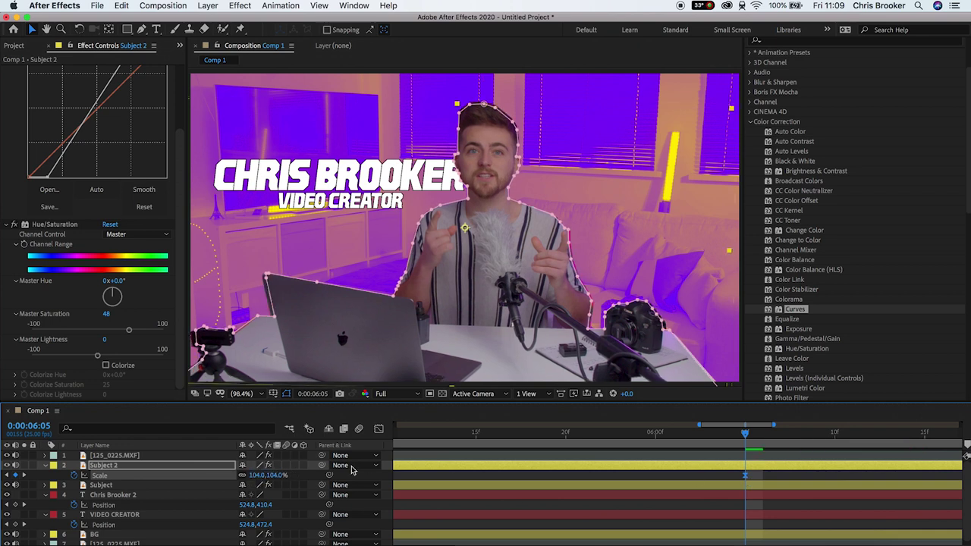
{"action": "left_click", "coordinate": [687, 478]}
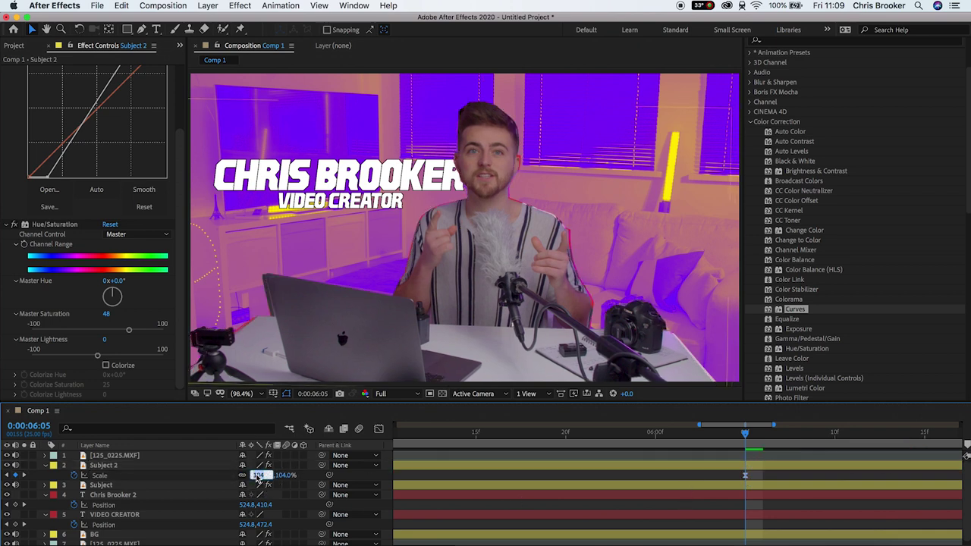
{"action": "key", "text": "Return"}
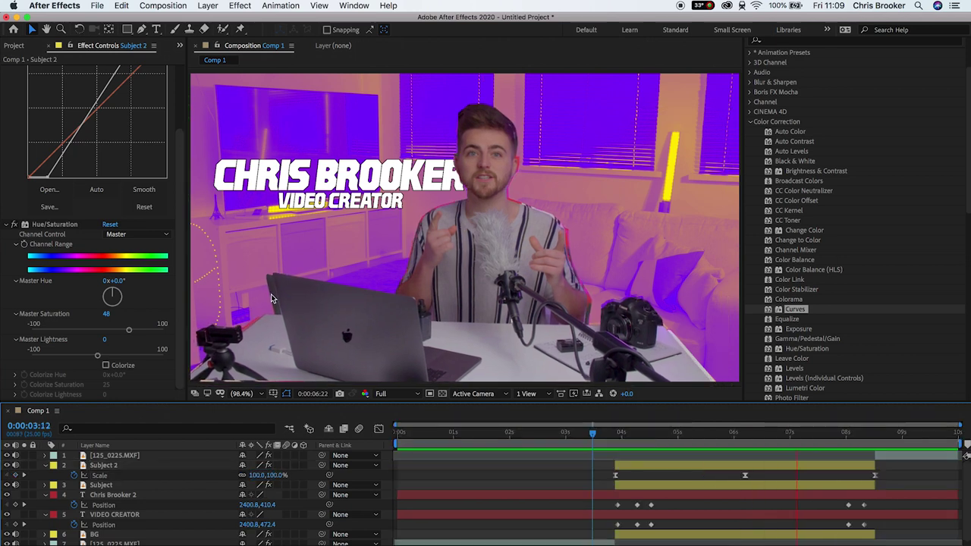
Review the layered subject animation across the freeze-frame section
{"action": "left_click_drag", "start_coordinate": [638, 435], "coordinate": [817, 456]}
{"action": "left_click", "coordinate": [766, 459]}
{"action": "left_click_drag", "start_coordinate": [603, 439], "coordinate": [630, 443]}
Enable motion blur for all layers and for the composition, and play back the finished animation
{"action": "left_click", "coordinate": [166, 464]}
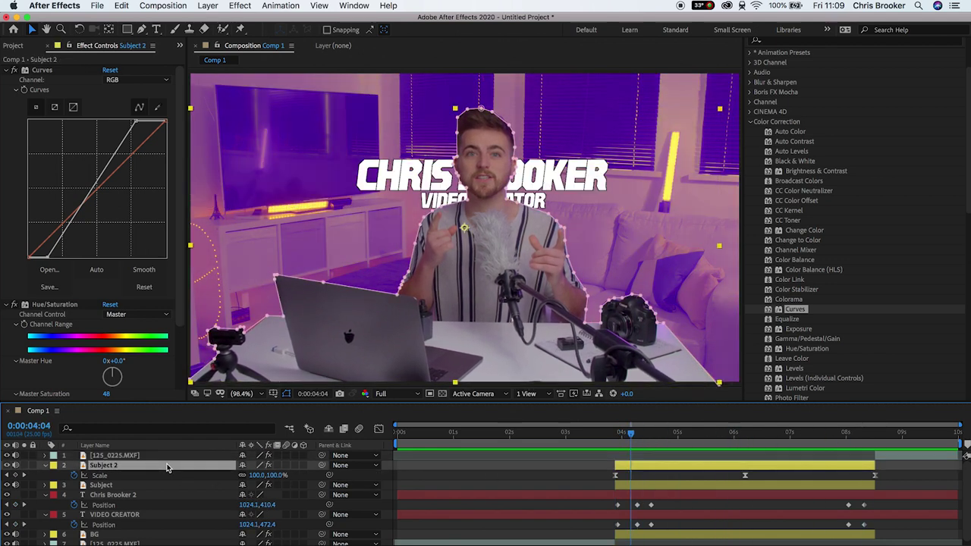
{"action": "key", "text": "super+a"}
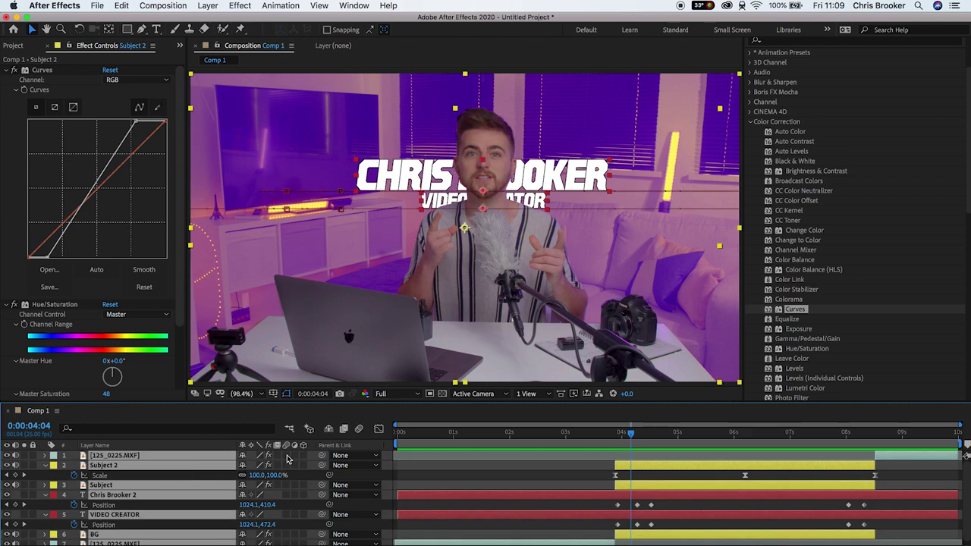
{"action": "left_click", "coordinate": [286, 456]}
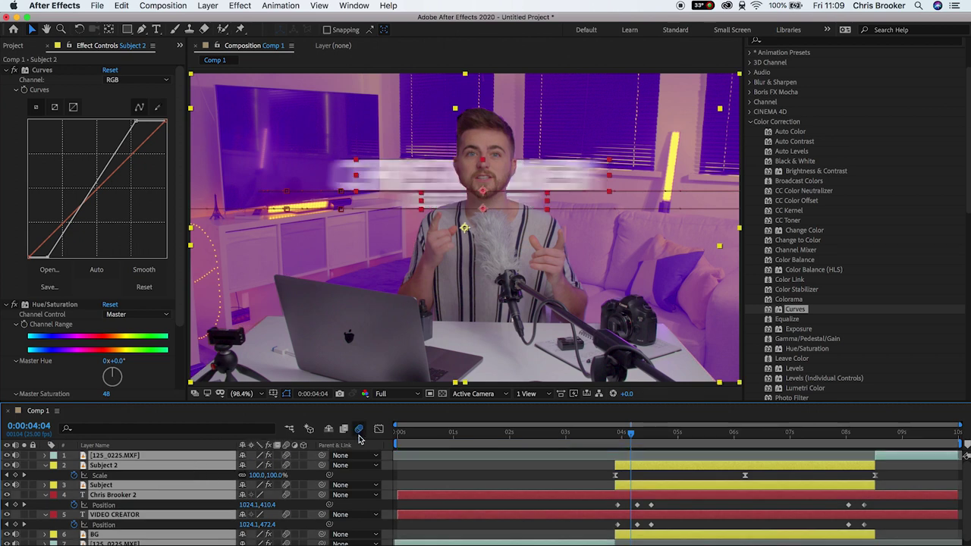
{"action": "left_click", "coordinate": [500, 432]}
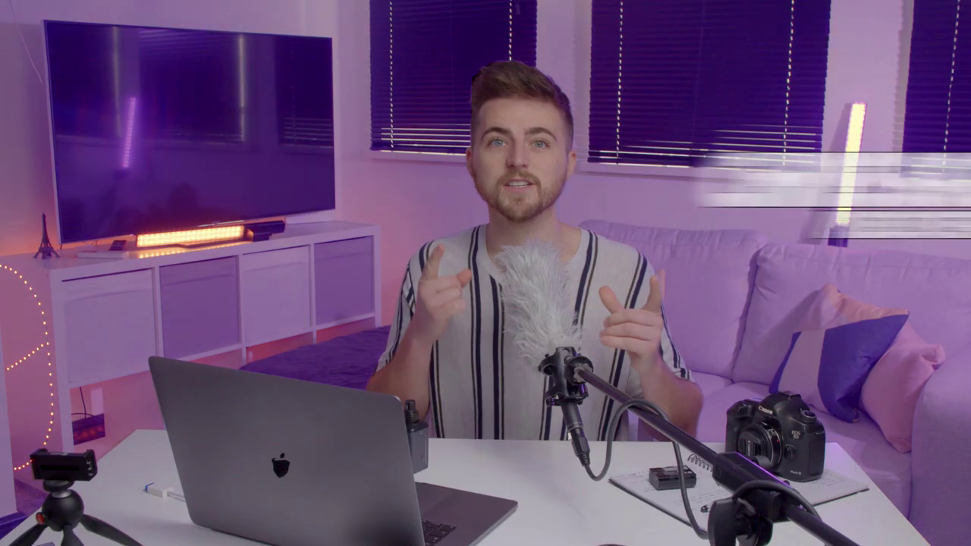